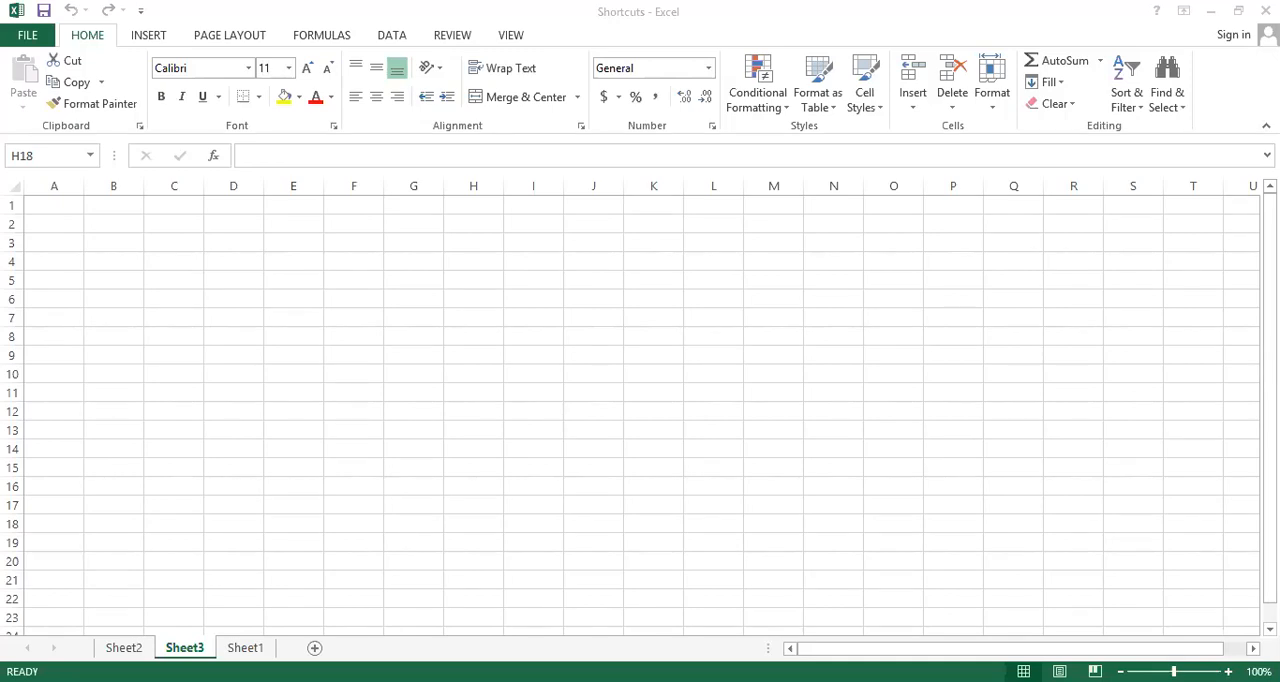
Insert a new worksheet in front of Sheet1 and return to the shortcut list on Sheet1
{"action": "key", "text": "ctrl+Page_Down"}
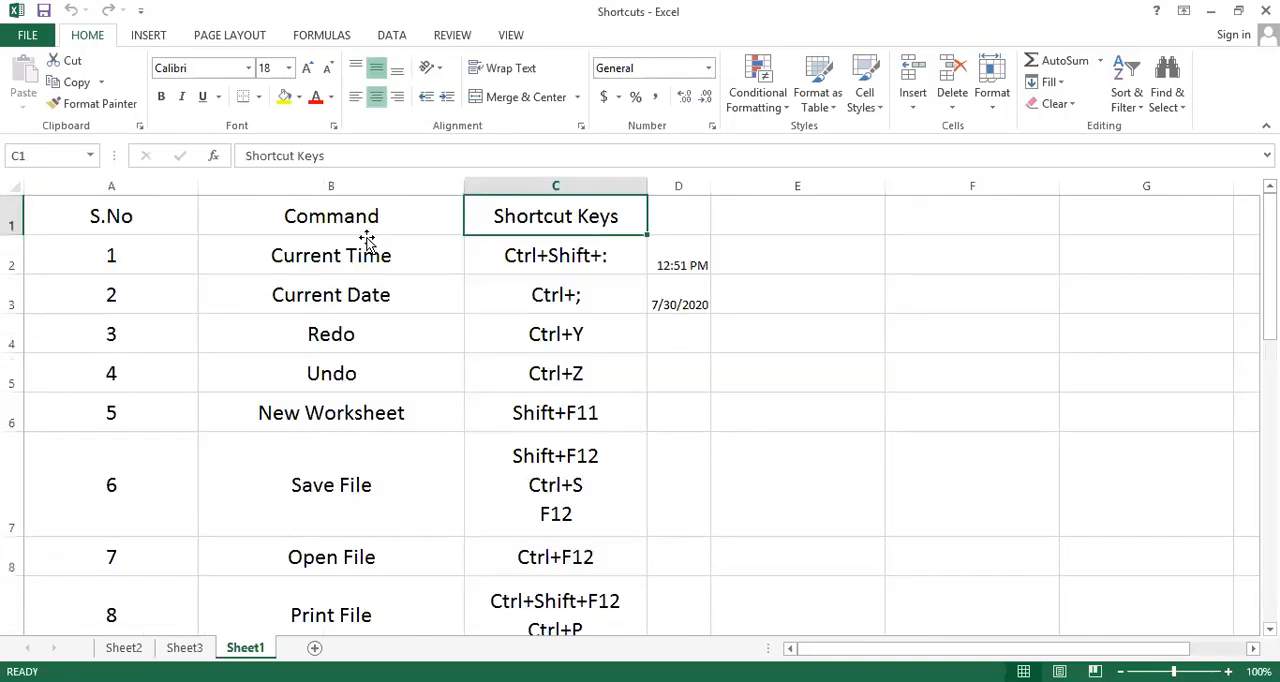
{"action": "left_click", "coordinate": [367, 242]}
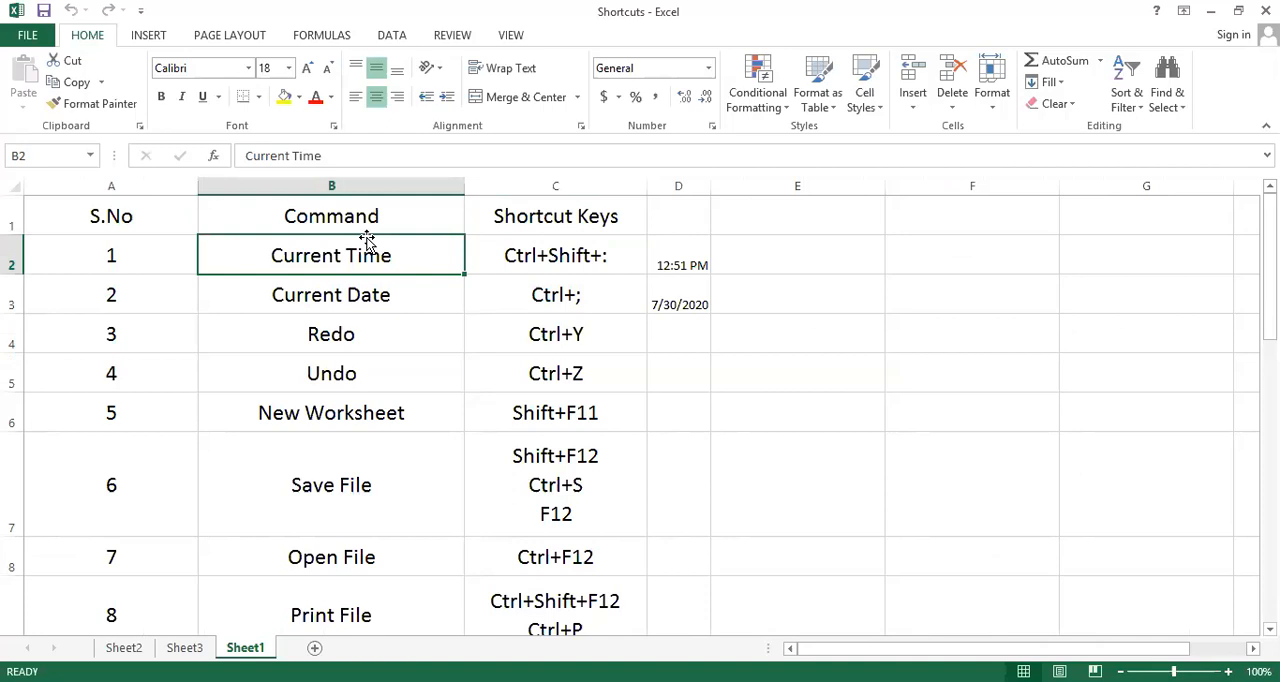
{"action": "left_click", "coordinate": [649, 421]}
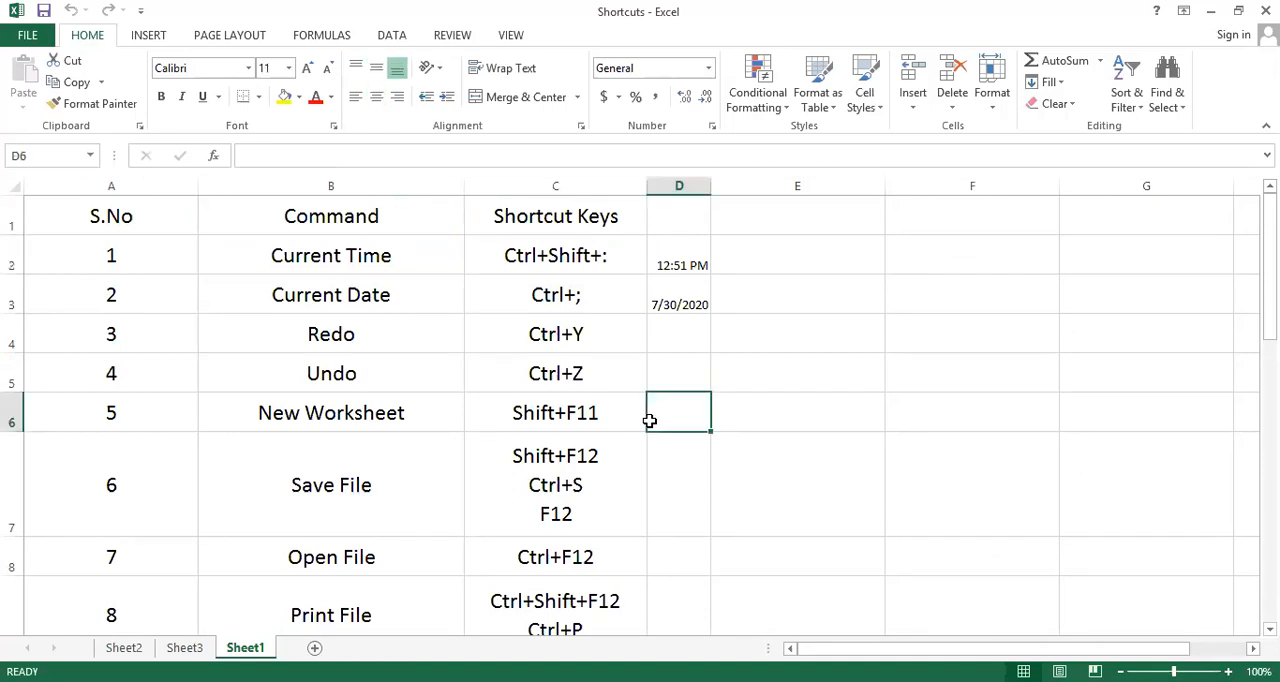
{"action": "key", "text": "shift+F11"}
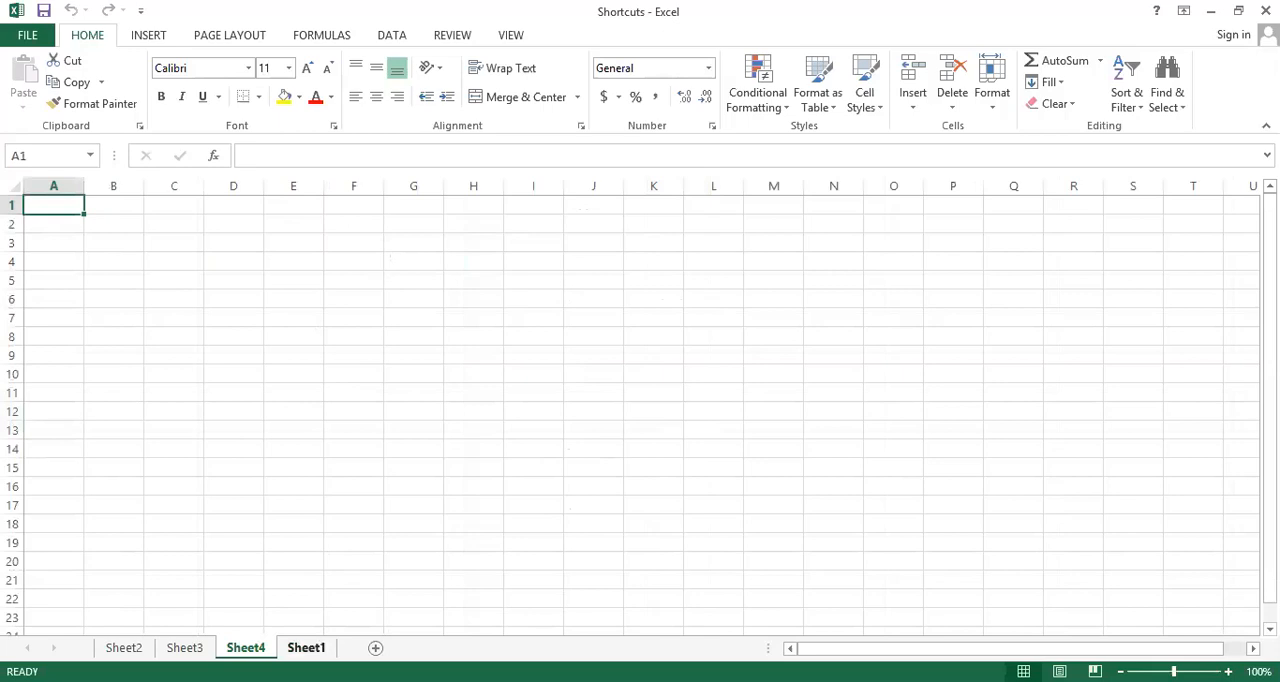
{"action": "left_click", "coordinate": [293, 647]}
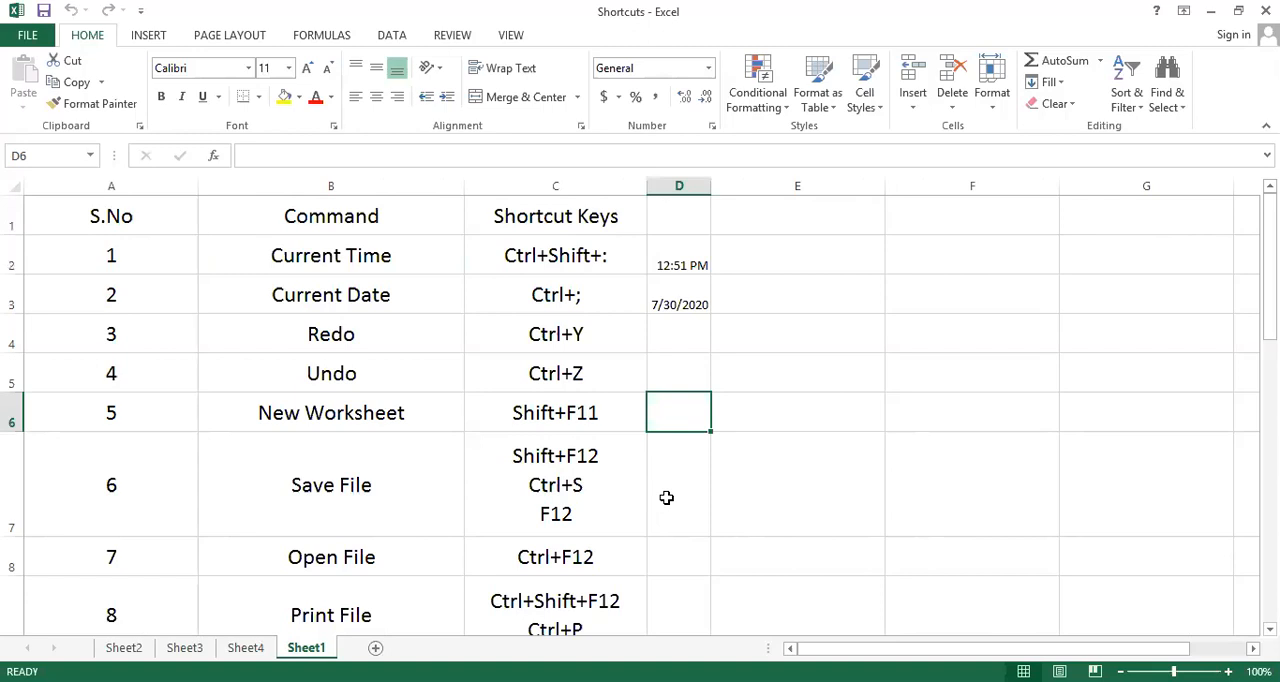
Bring up the Open file dialog from the Open File row and dismiss it without choosing a file
{"action": "left_click", "coordinate": [666, 497]}
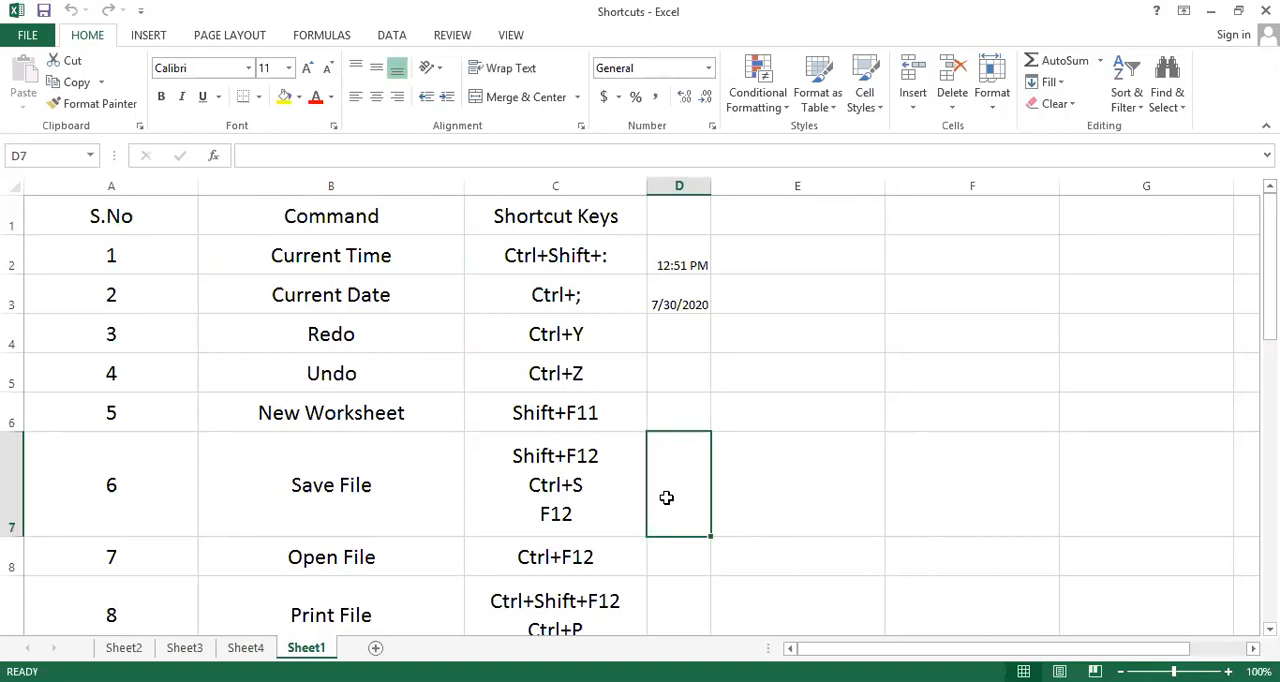
{"action": "key", "text": "Down"}
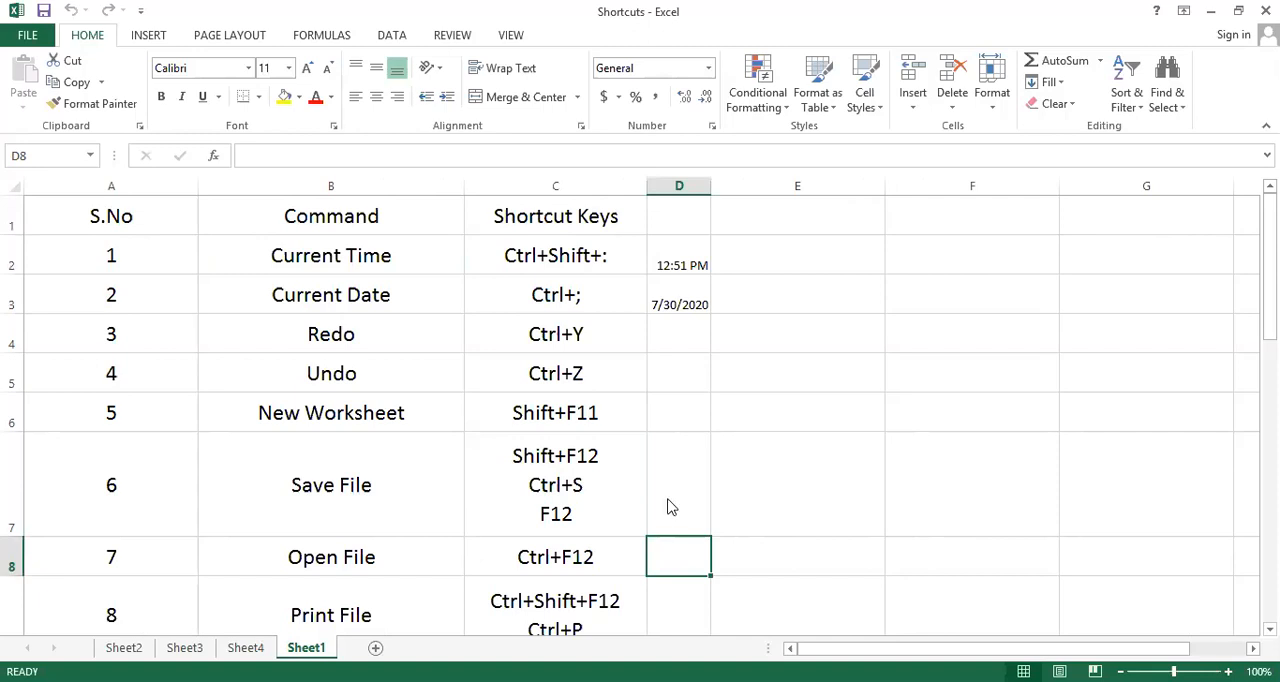
{"action": "key", "text": "ctrl+F12"}
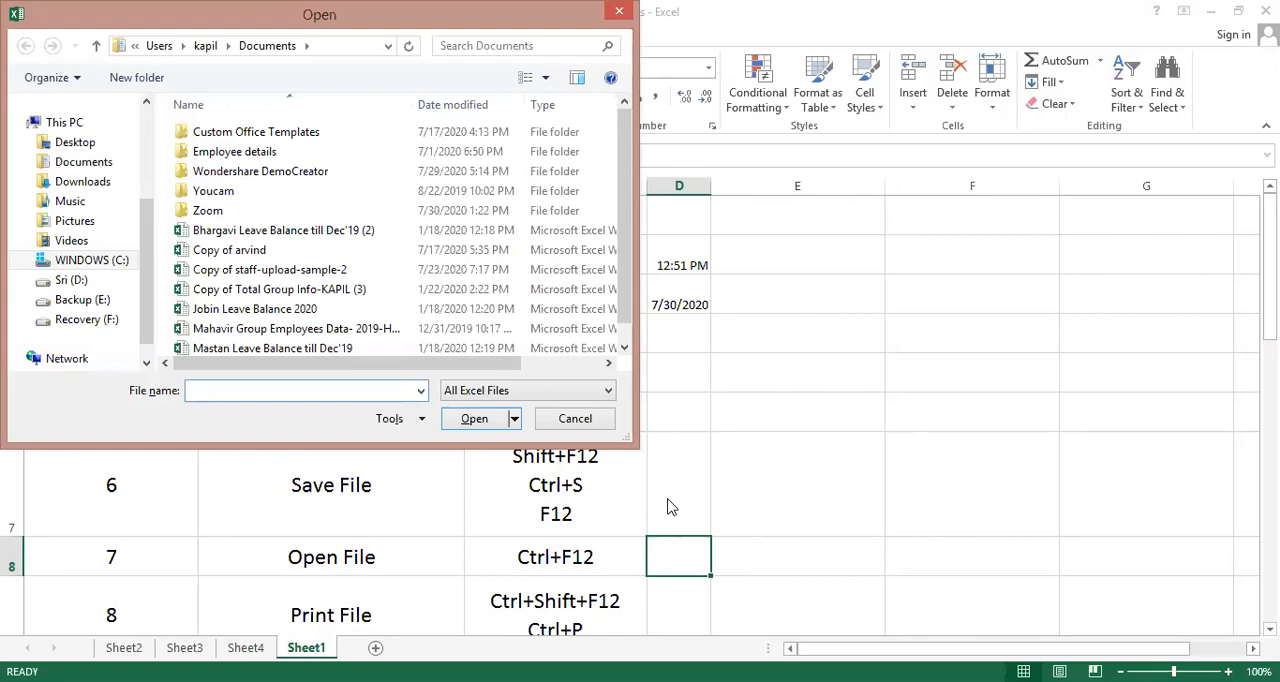
{"action": "left_click", "coordinate": [575, 420]}
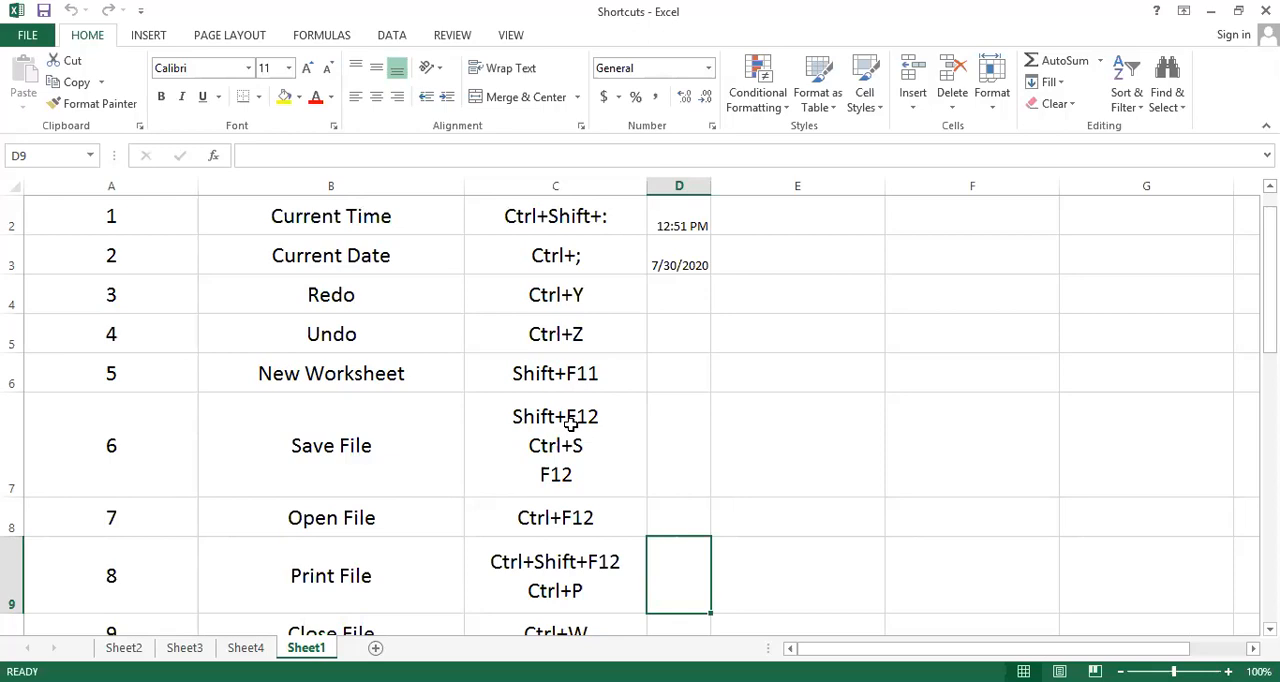
Review the shortcut rows for printing, closing, cutting, pasting and bold font, going through column D cell by cell
{"action": "key", "text": "Down"}
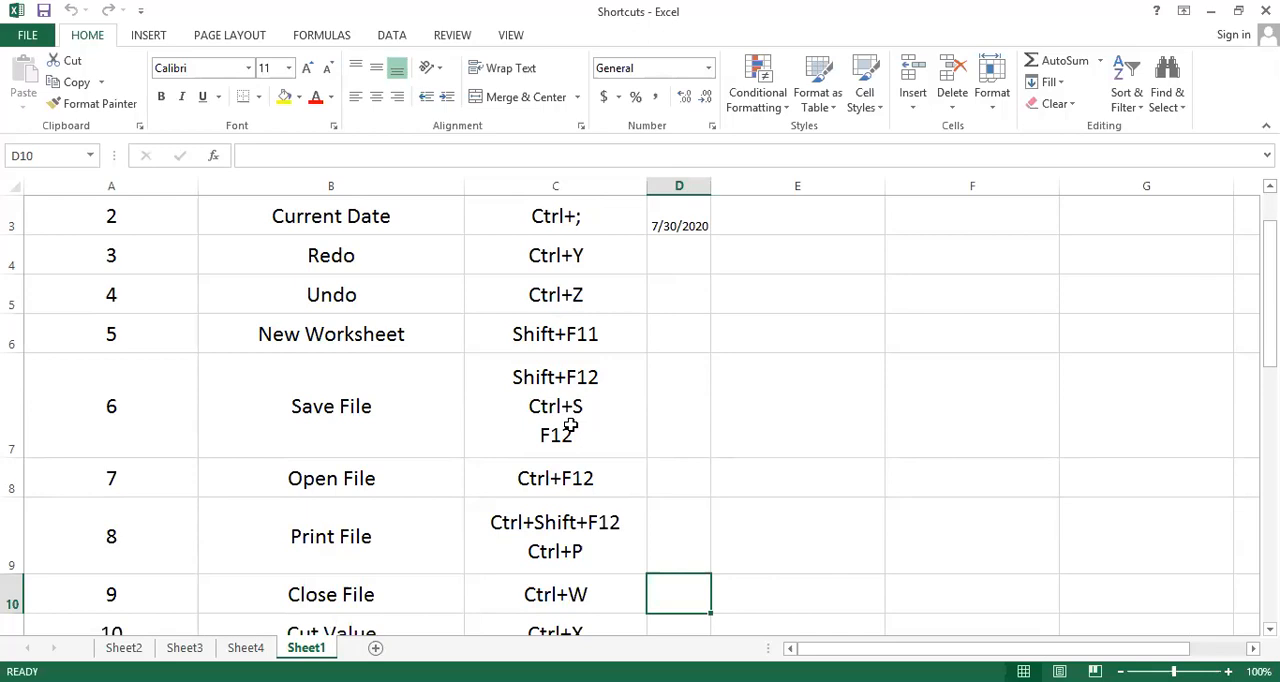
{"action": "key", "text": "Down"}
{"action": "key", "text": "Down"}
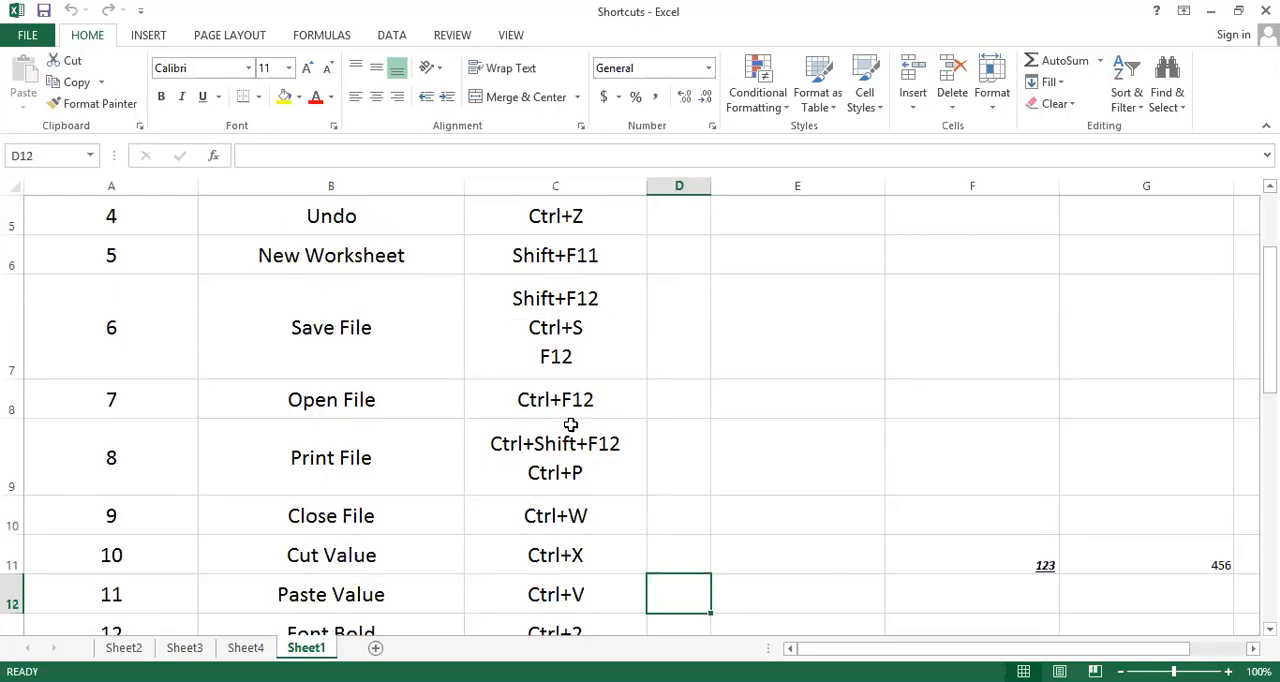
{"action": "key", "text": "Down"}
{"action": "key", "text": "Up"}
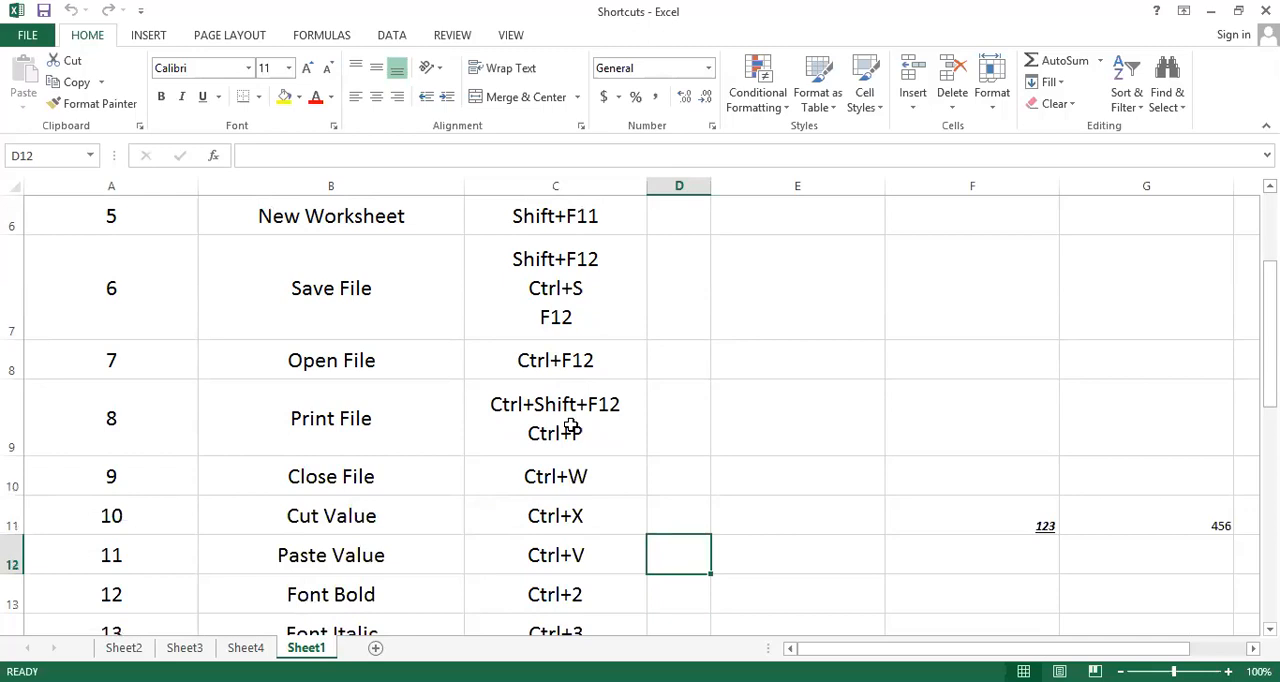
{"action": "key", "text": "Up"}
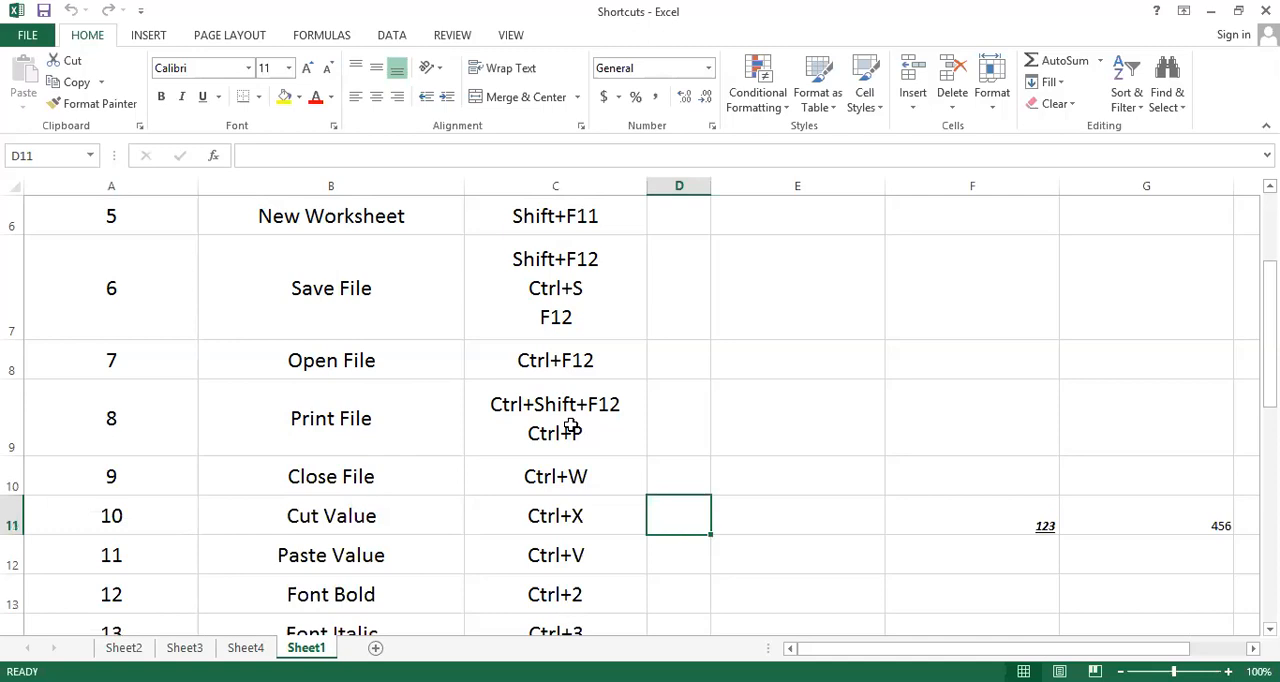
{"action": "key", "text": "Down"}
{"action": "key", "text": "Down"}
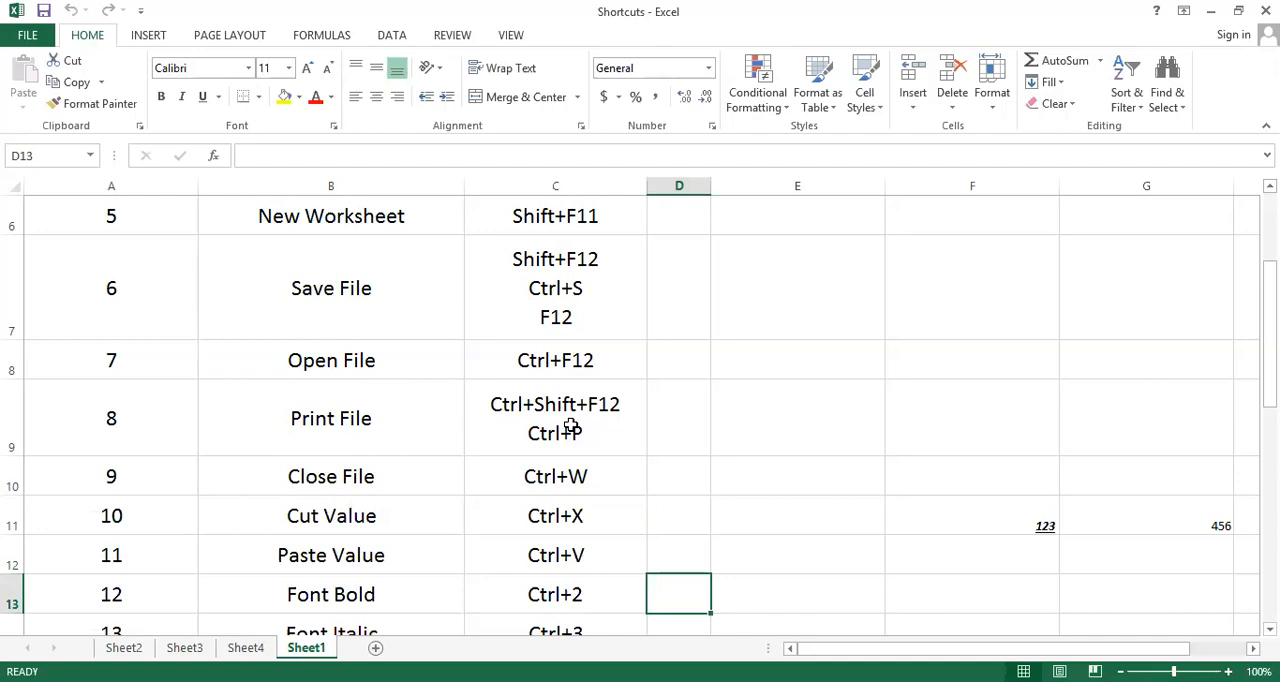
Format the value in cell G11 as bold, italic and underlined
{"action": "key", "text": "Up"}
{"action": "key", "text": "Right"}
{"action": "key", "text": "Right"}
{"action": "key", "text": "Up"}
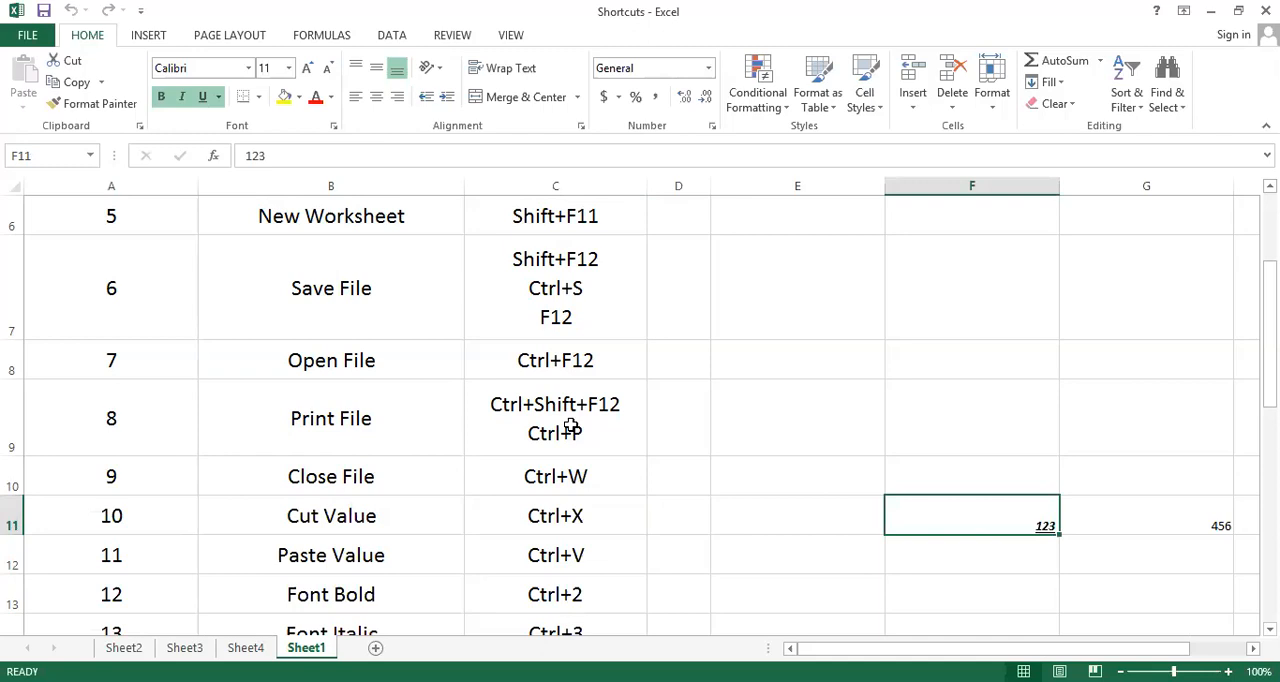
{"action": "key", "text": "Right"}
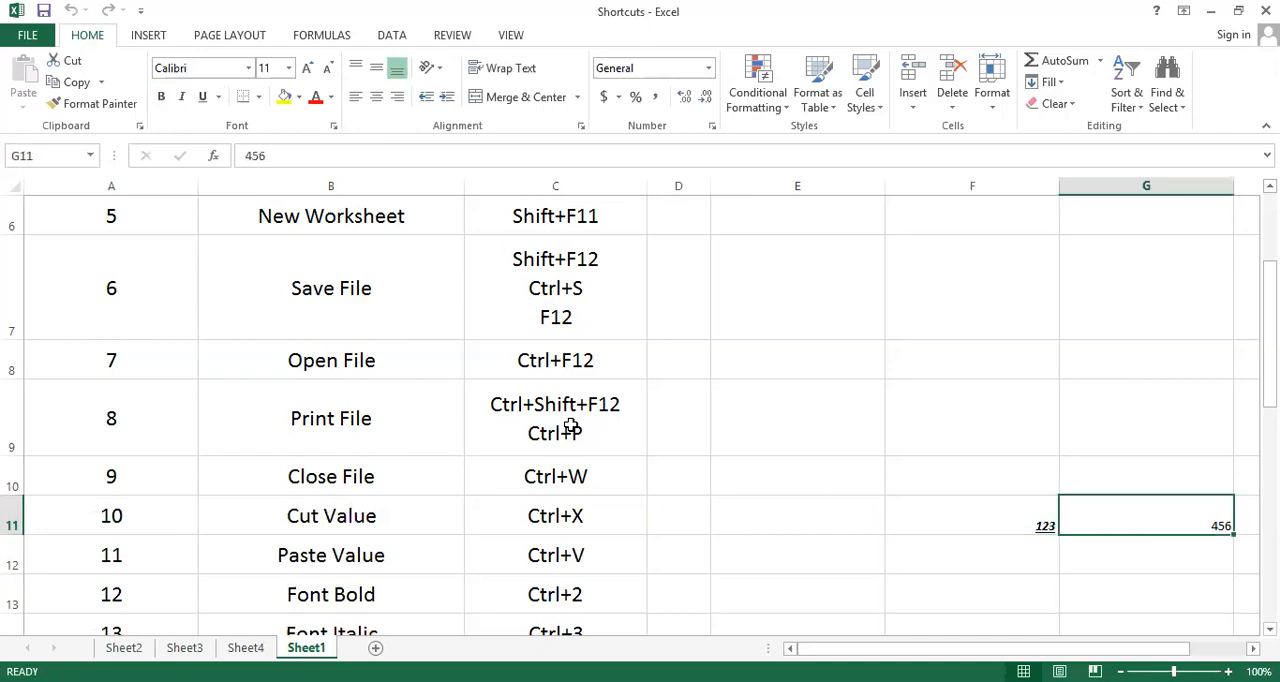
{"action": "key", "text": "ctrl+2"}
{"action": "key", "text": "ctrl+3"}
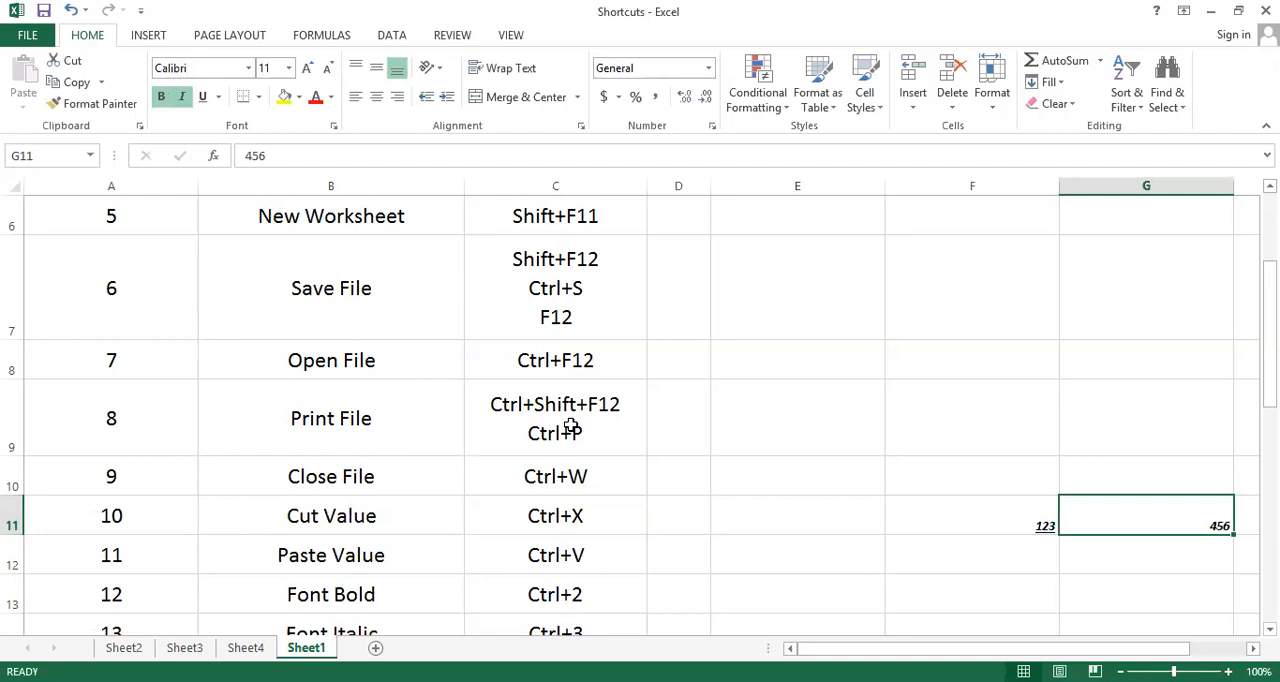
{"action": "key", "text": "ctrl+4"}
Examine the formatting of G11, the shortcut rows down to Underline Font, and the two-line Print File entry in C9
{"action": "key", "text": "Down"}
{"action": "key", "text": "Down"}
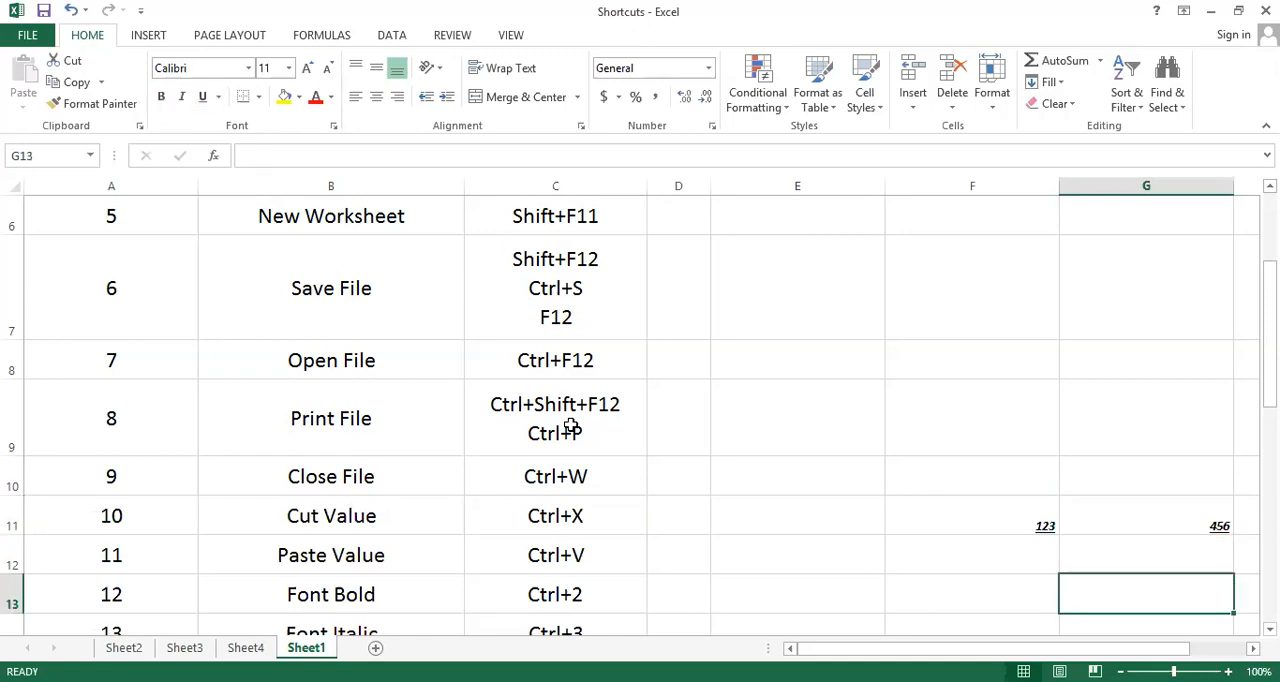
{"action": "key", "text": "Up"}
{"action": "key", "text": "Up"}
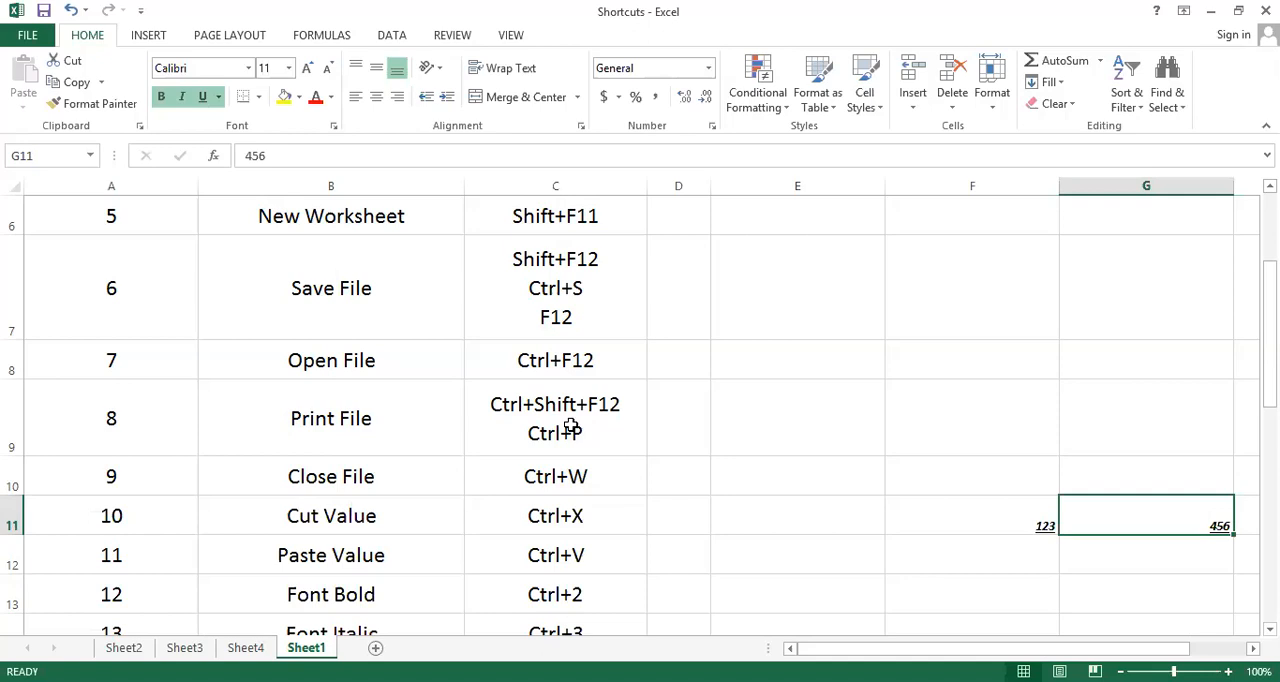
{"action": "key", "text": "Down"}
{"action": "key", "text": "Down"}
{"action": "key", "text": "Down"}
{"action": "key", "text": "Down"}
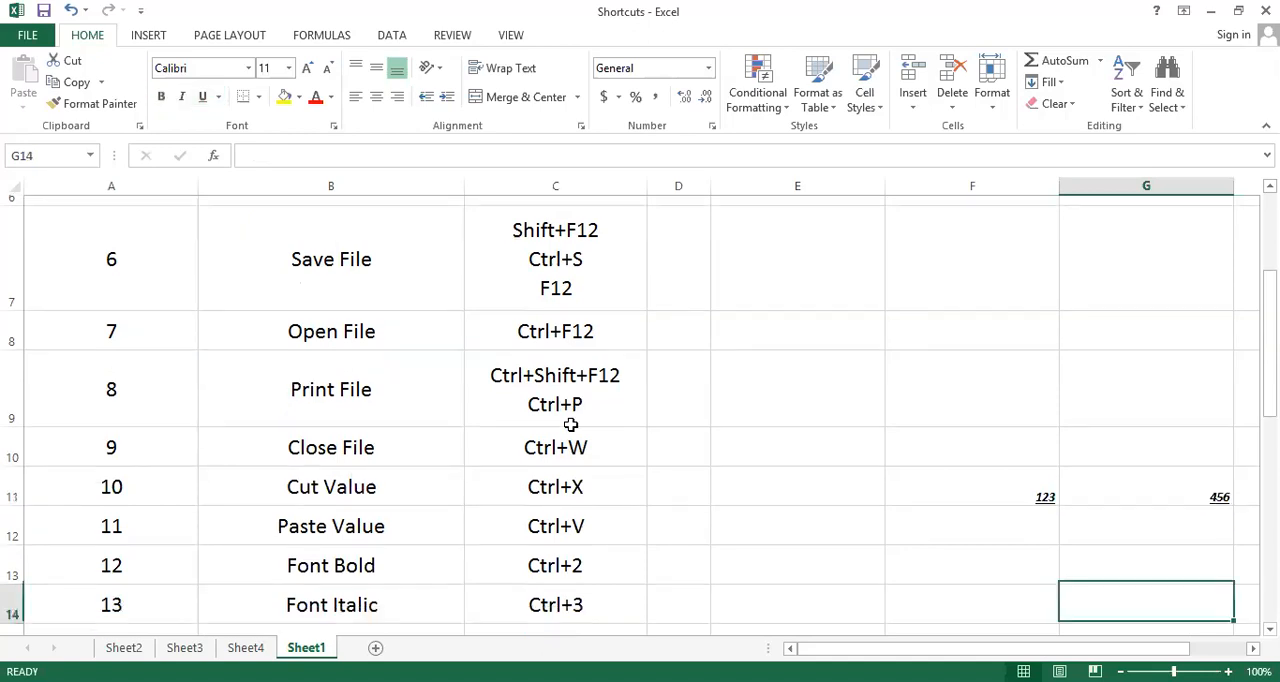
{"action": "key", "text": "Left"}
{"action": "key", "text": "Left"}
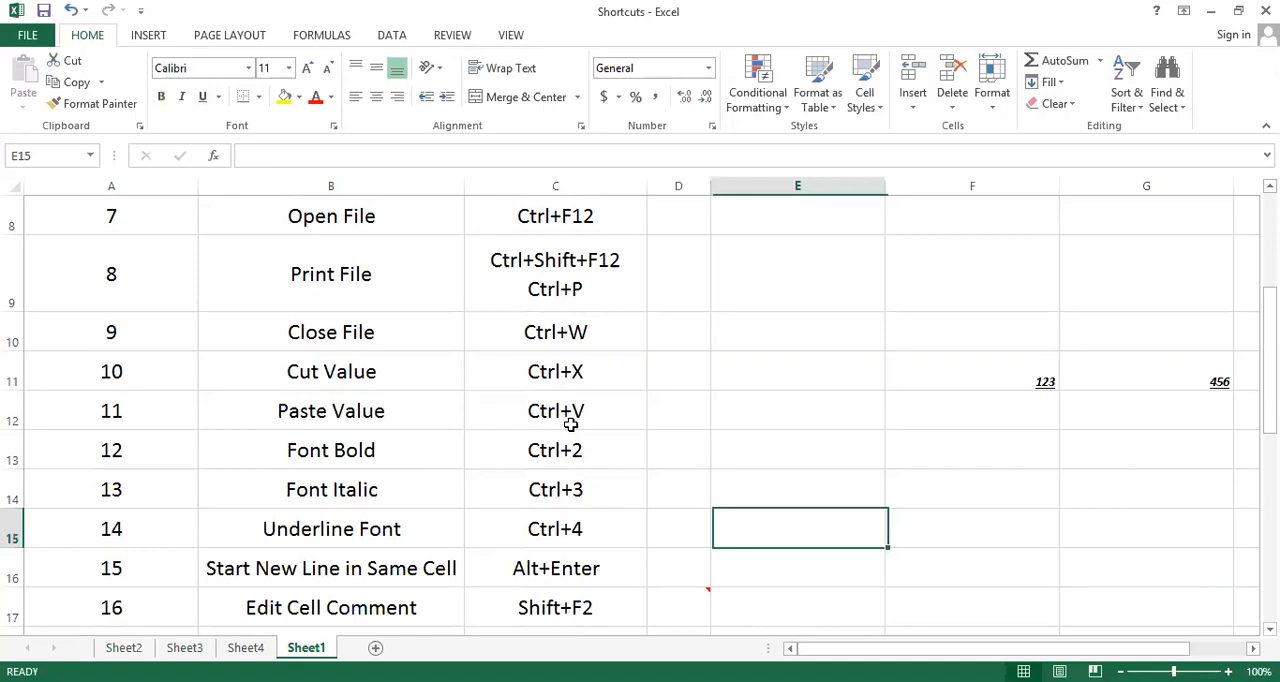
{"action": "key", "text": "Left"}
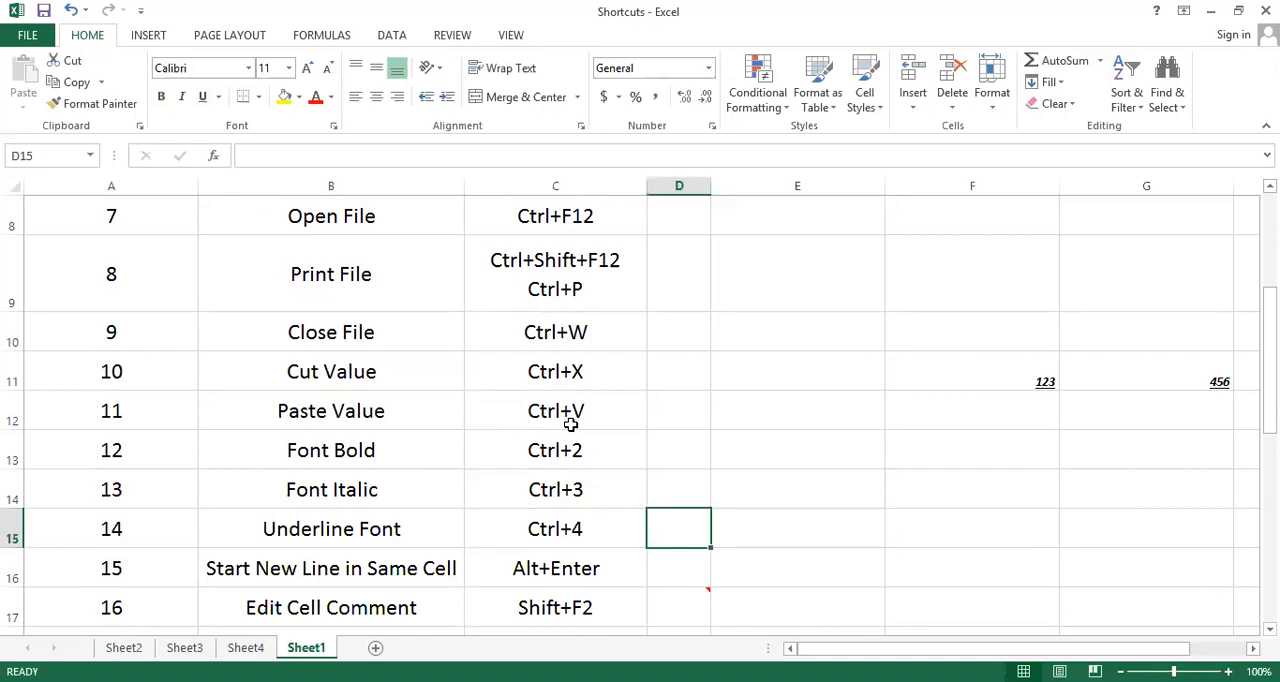
{"action": "key", "text": "Up"}
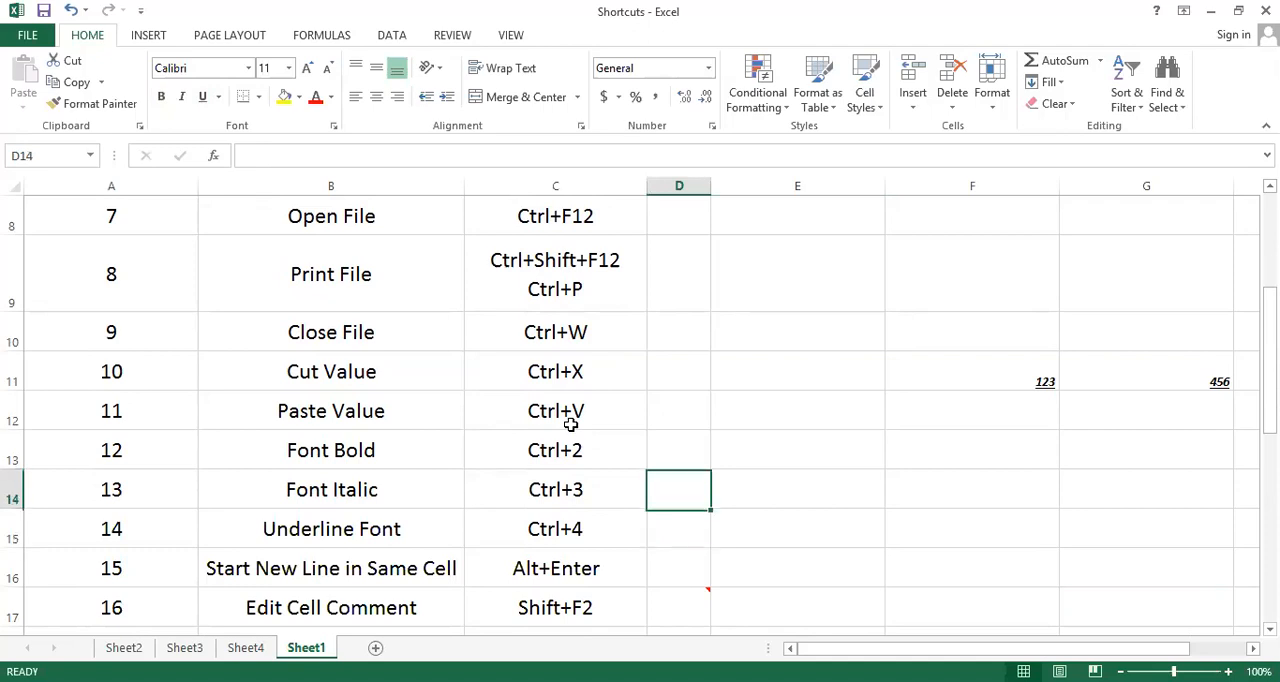
{"action": "key", "text": "Up"}
{"action": "key", "text": "Up"}
{"action": "key", "text": "Up"}
{"action": "key", "text": "Up"}
{"action": "key", "text": "Up"}
{"action": "key", "text": "Left"}
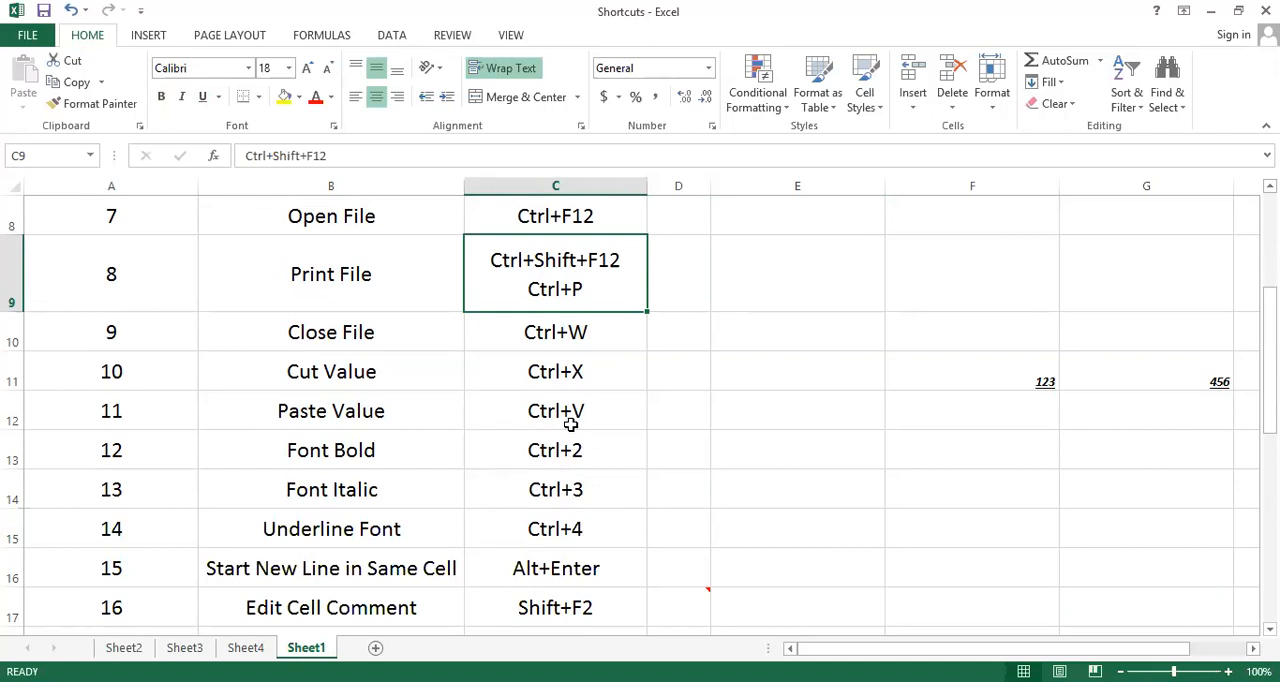
Enter "Ctrl+Shift+F12" in cell E9 with "Ctrl+P" on a second line inside the same cell
{"action": "left_click", "coordinate": [761, 269]}
{"action": "type", "text": "Ctrl+S"}
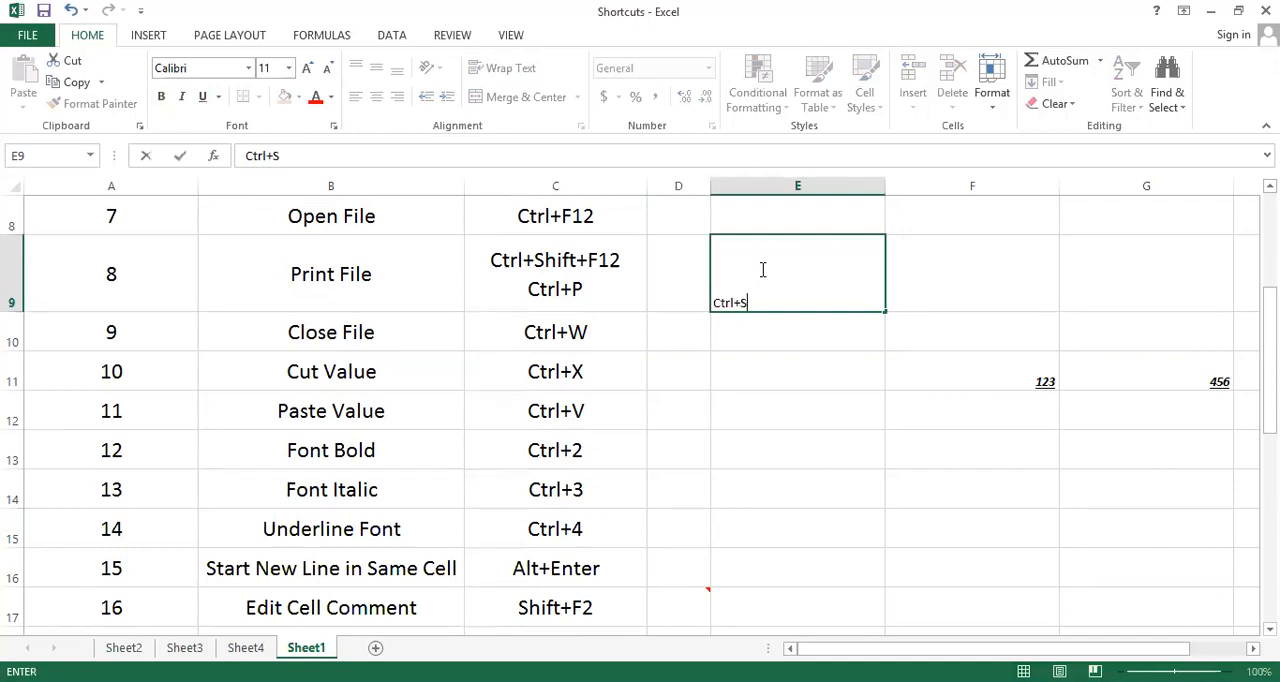
{"action": "type", "text": "hift+F12"}
{"action": "key", "text": "alt+Return"}
{"action": "type", "text": "C"}
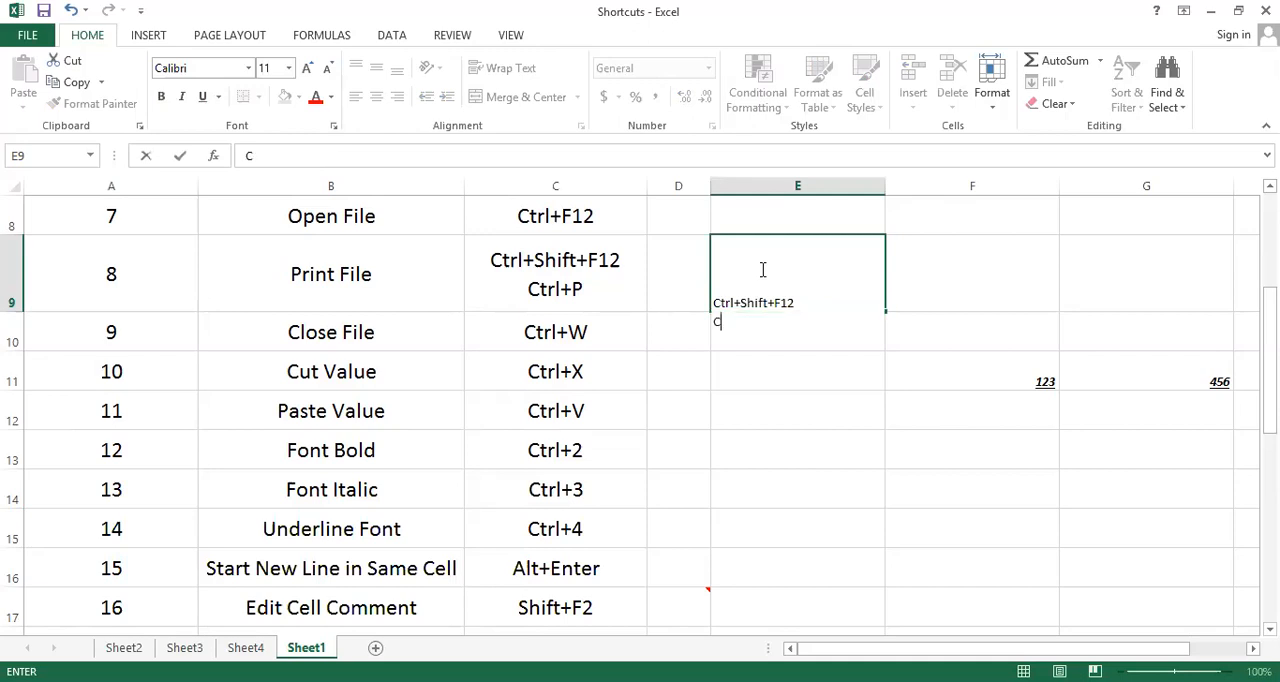
{"action": "type", "text": "trl+P"}
{"action": "key", "text": "Return"}
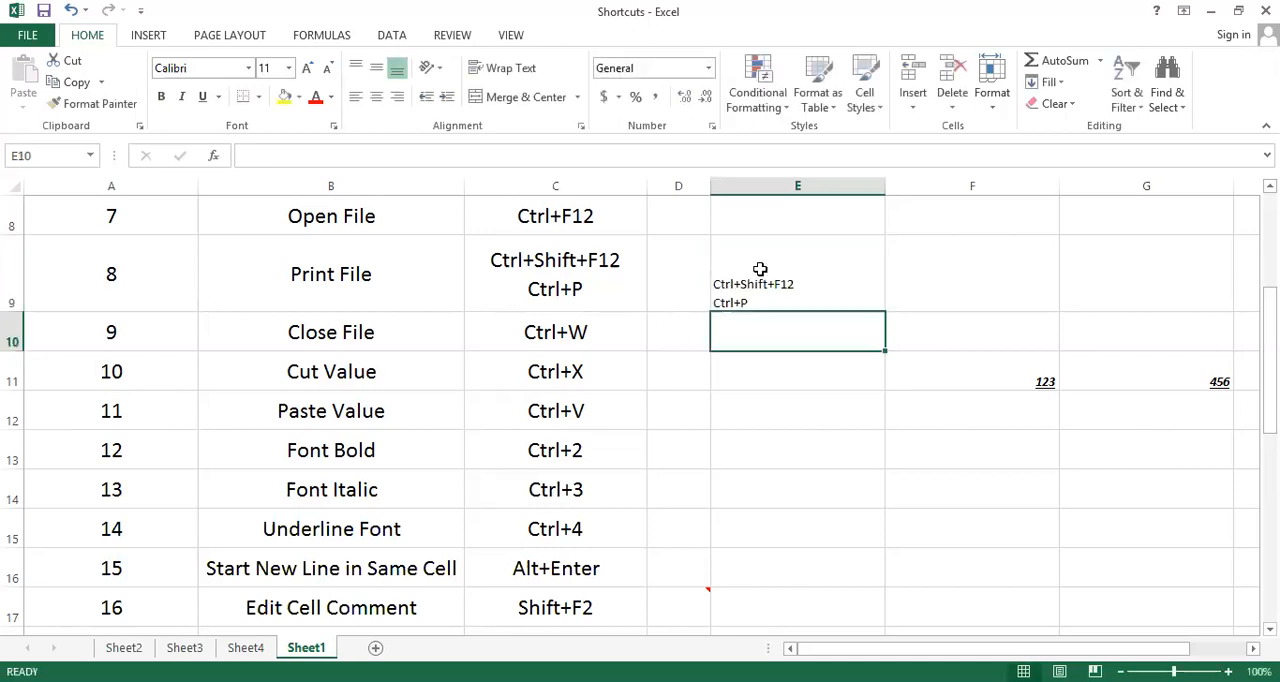
Edit the comment on cell D17, replacing the name under "Author:" with the same full name written surname first
{"action": "key", "text": "Down"}
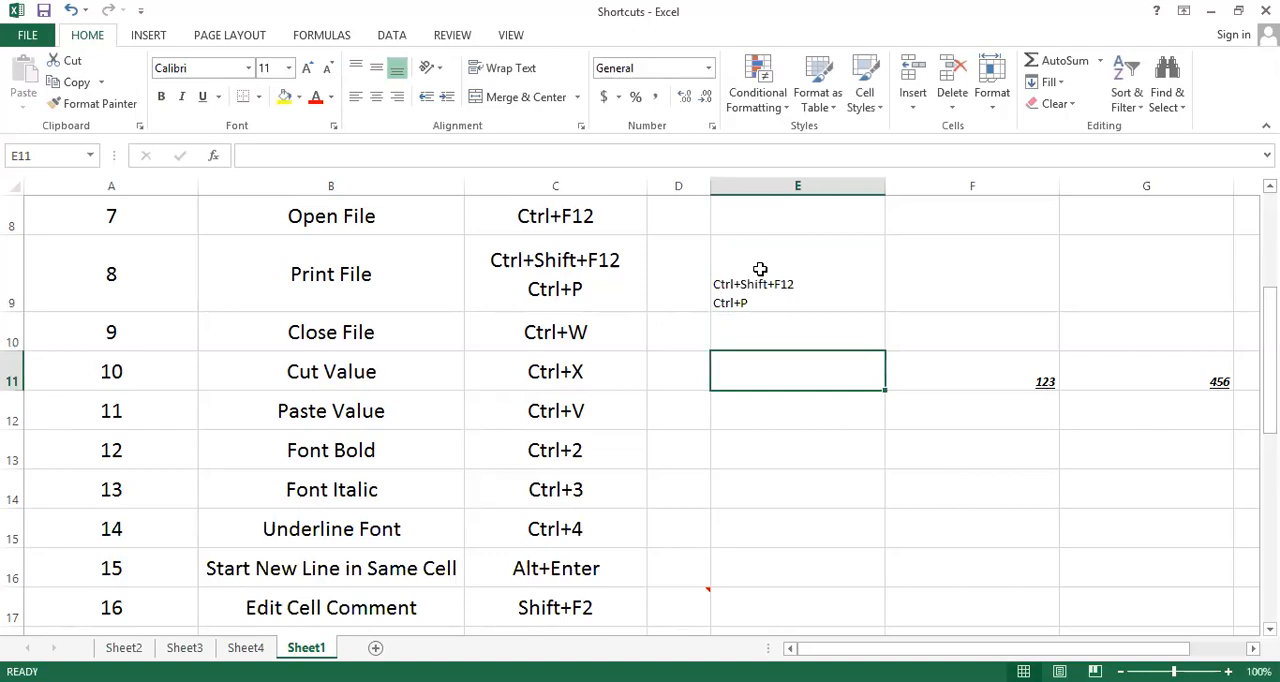
{"action": "key", "text": "Down"}
{"action": "key", "text": "Down"}
{"action": "key", "text": "Down"}
{"action": "key", "text": "Down"}
{"action": "key", "text": "Down"}
{"action": "key", "text": "Down"}
{"action": "key", "text": "Left"}
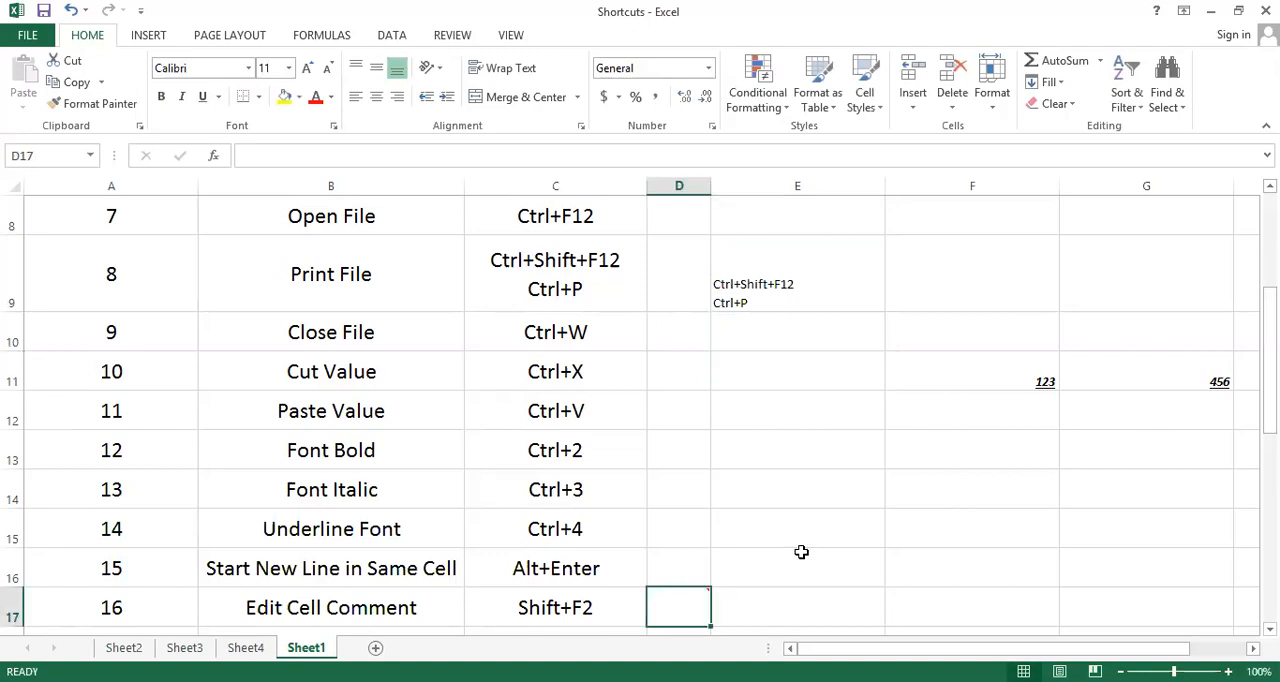
{"action": "key", "text": "shift+F2"}
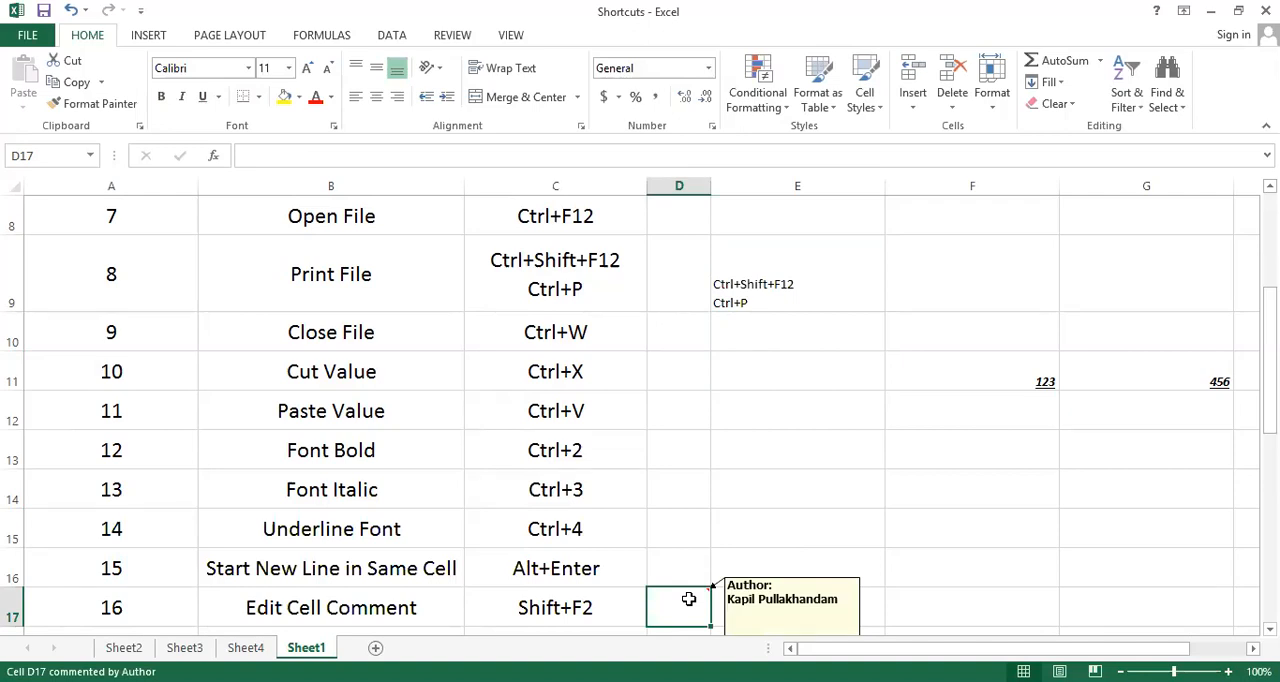
{"action": "key", "text": "shift+F2"}
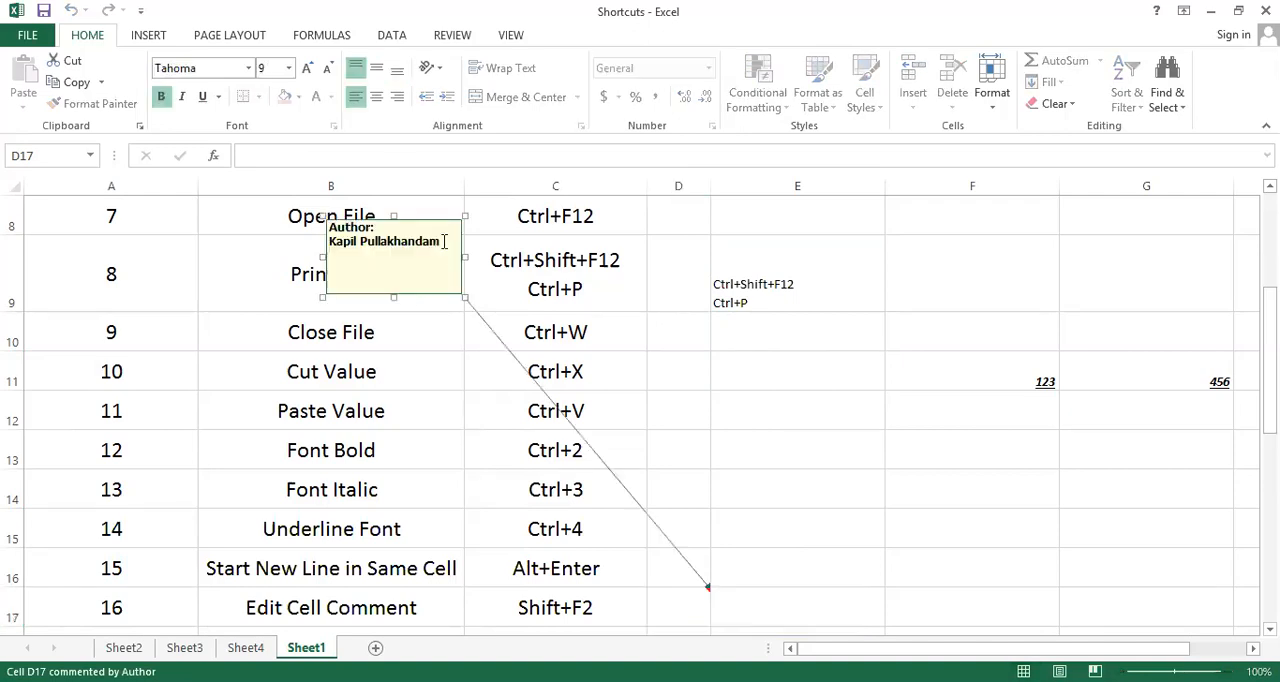
{"action": "key", "text": "BackSpace"}
{"action": "key", "text": "BackSpace"}
{"action": "key", "text": "BackSpace"}
{"action": "key", "text": "BackSpace"}
{"action": "key", "text": "BackSpace"}
{"action": "key", "text": "BackSpace"}
{"action": "key", "text": "BackSpace"}
{"action": "key", "text": "BackSpace"}
{"action": "key", "text": "BackSpace"}
{"action": "key", "text": "BackSpace"}
{"action": "key", "text": "BackSpace"}
{"action": "key", "text": "BackSpace"}
{"action": "key", "text": "BackSpace"}
{"action": "key", "text": "BackSpace"}
{"action": "key", "text": "BackSpace"}
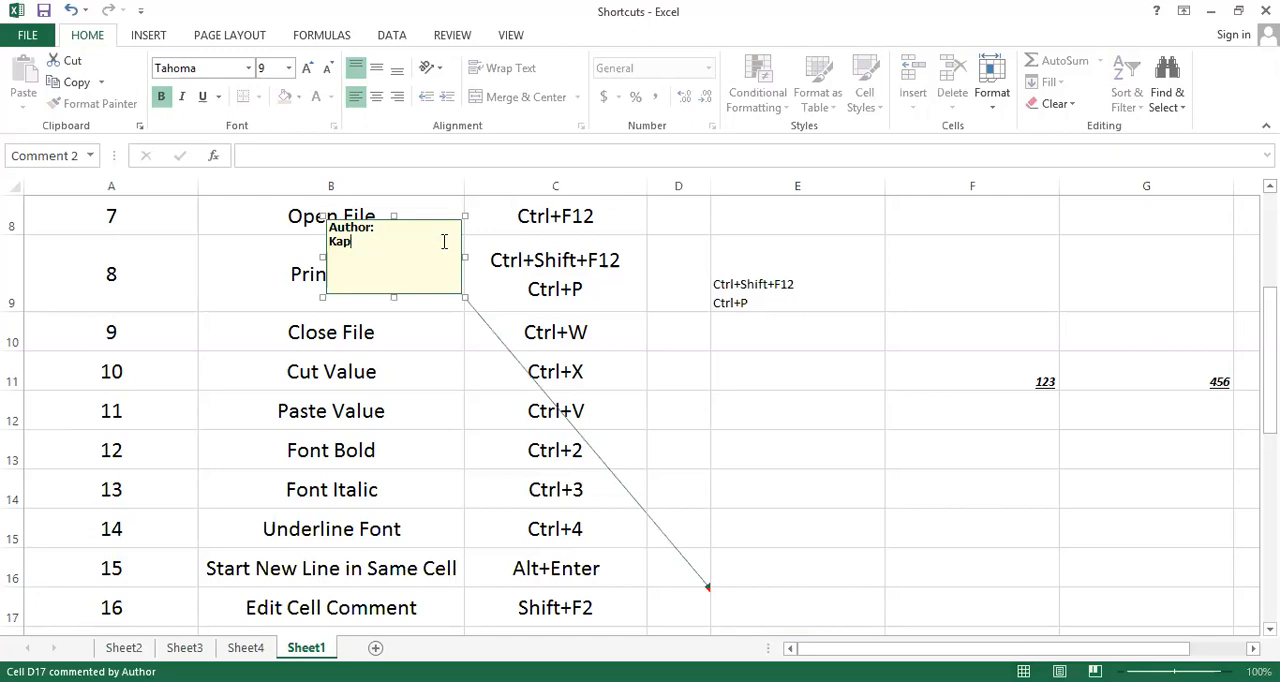
{"action": "key", "text": "BackSpace"}
{"action": "key", "text": "BackSpace"}
{"action": "key", "text": "BackSpace"}
{"action": "type", "text": "Pullakhandam Kapil"}
{"action": "left_click", "coordinate": [689, 595]}
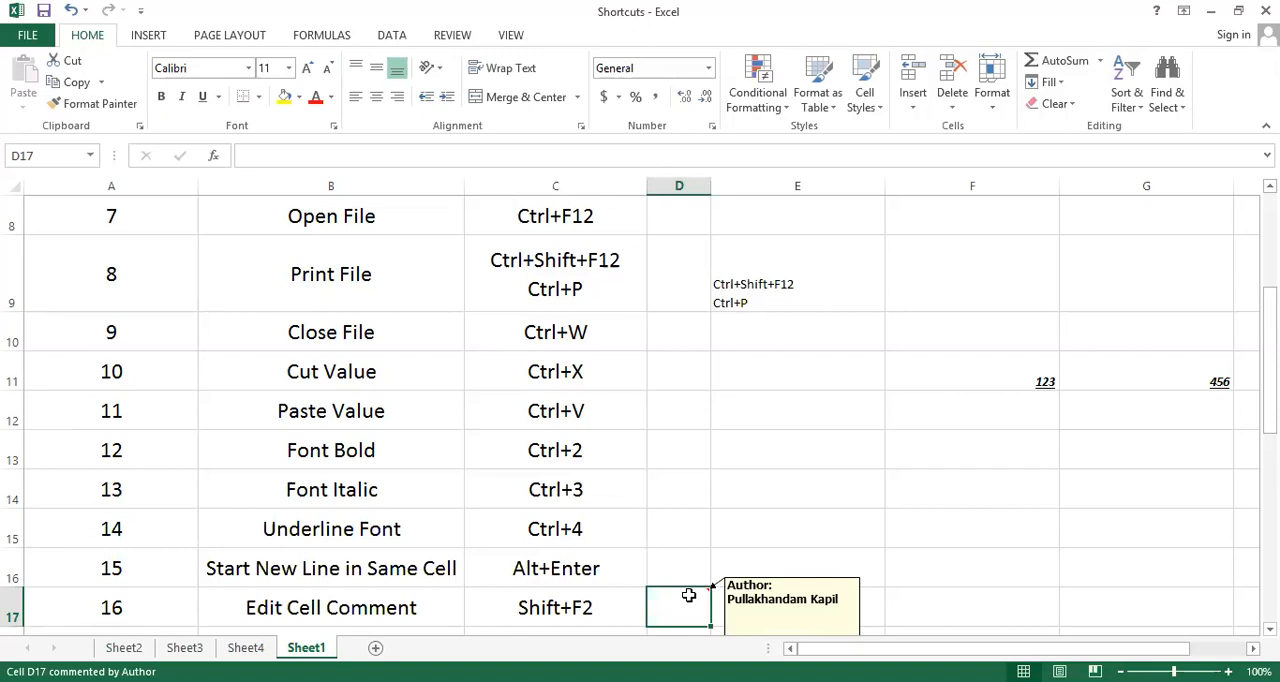
Enter 256398 in cells H18 and H19, beside the existing date and time examples
{"action": "key", "text": "Down"}
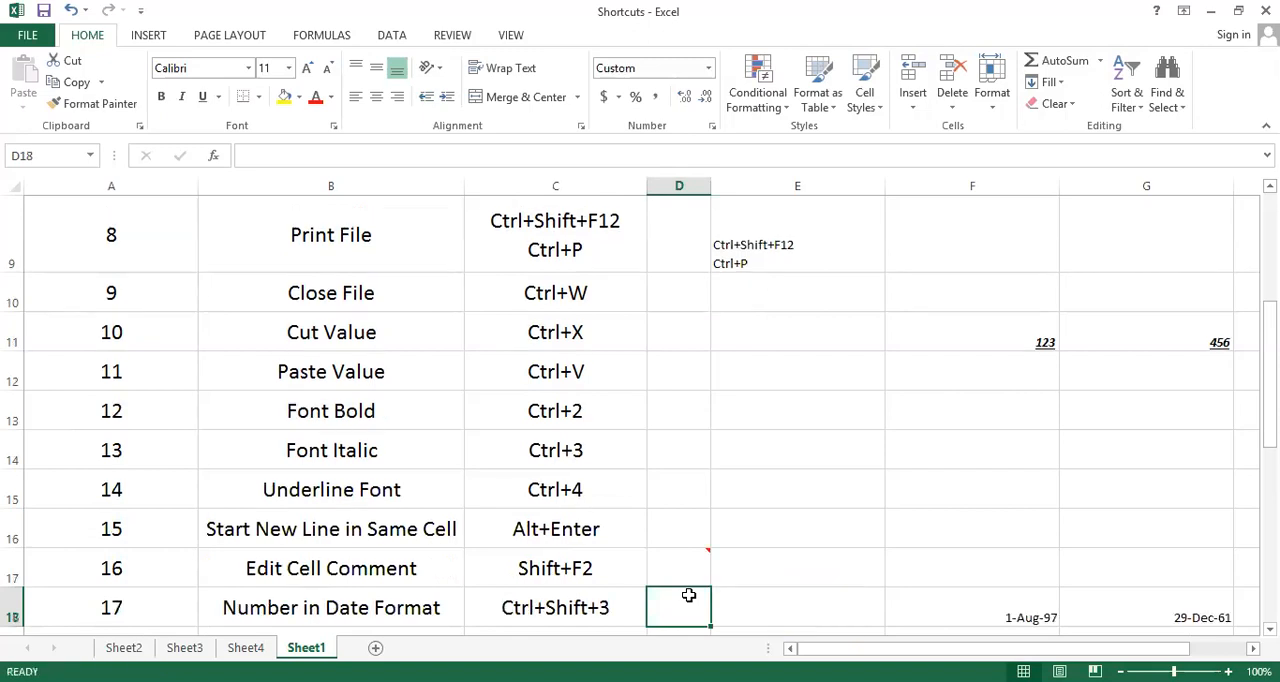
{"action": "key", "text": "Down"}
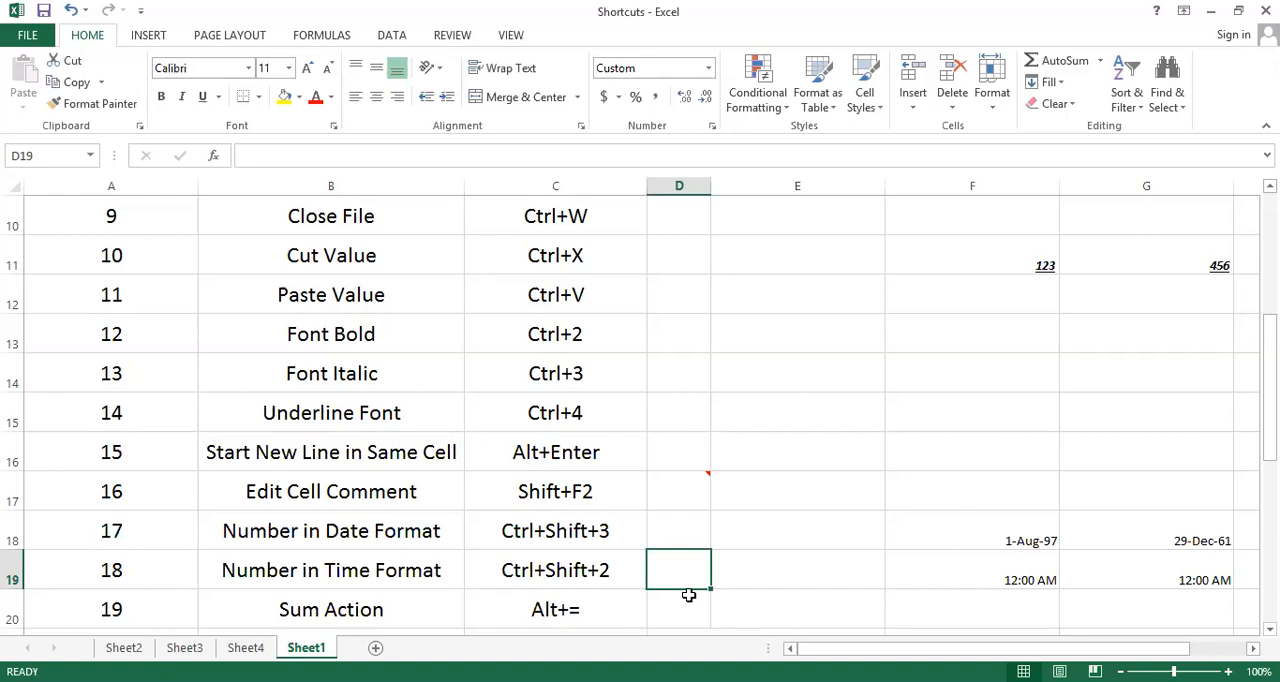
{"action": "left_click", "coordinate": [688, 595]}
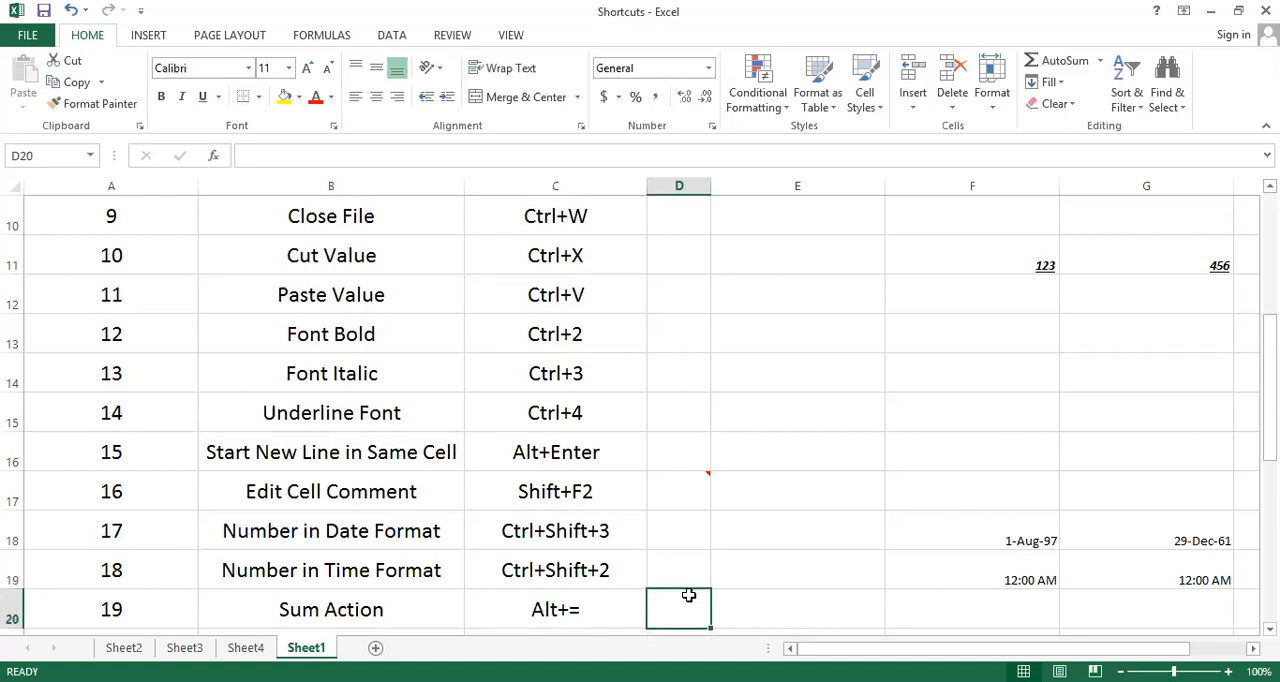
{"action": "key", "text": "Right"}
{"action": "key", "text": "Right"}
{"action": "key", "text": "Right"}
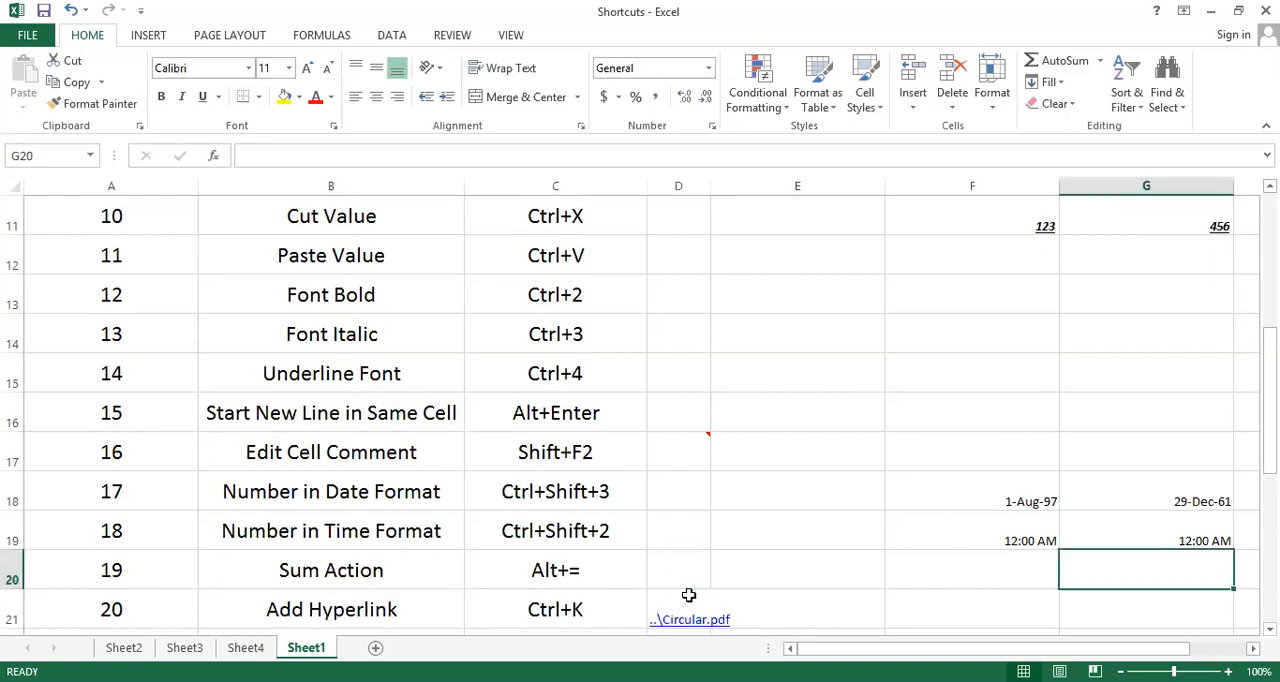
{"action": "key", "text": "Right"}
{"action": "key", "text": "Up"}
{"action": "key", "text": "Up"}
{"action": "type", "text": "256"}
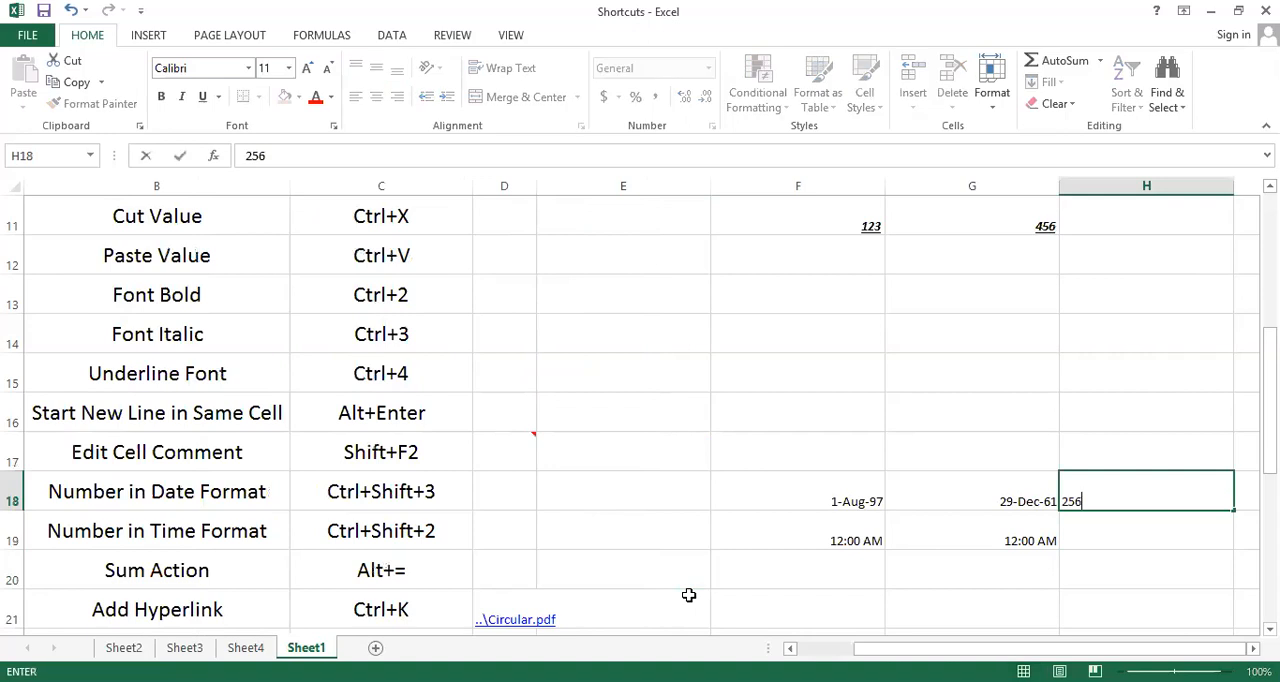
{"action": "type", "text": "398"}
{"action": "key", "text": "Return"}
{"action": "type", "text": "256"}
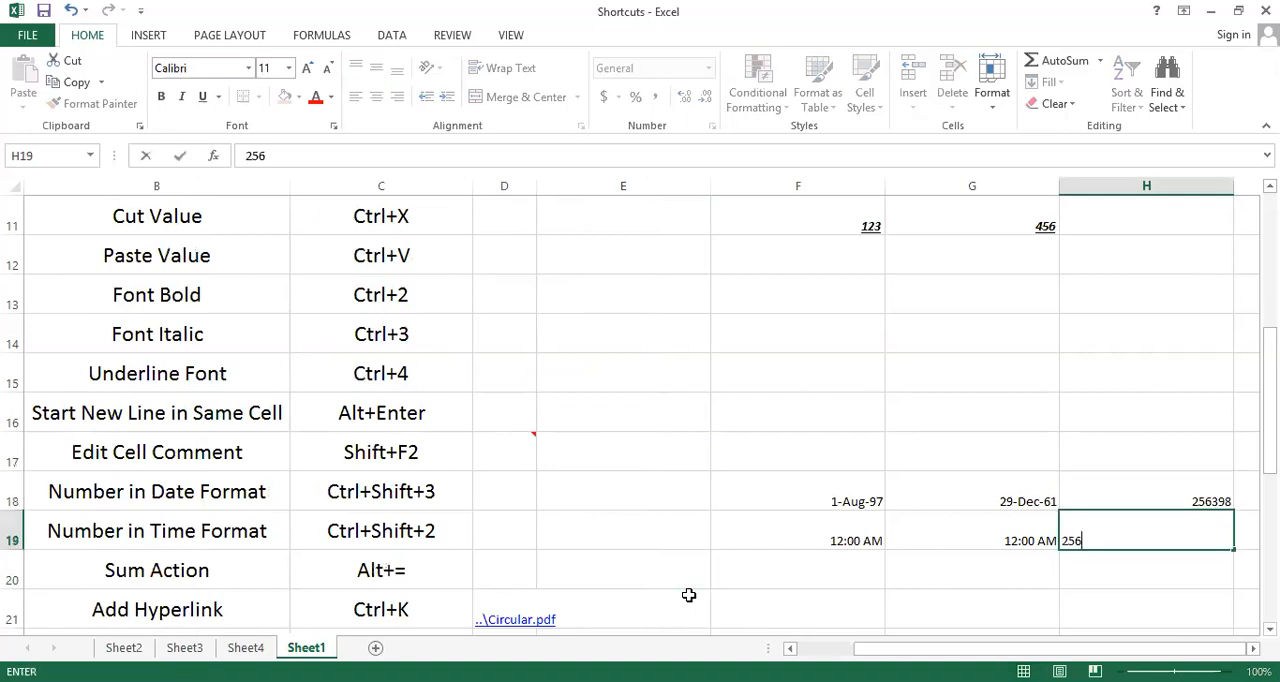
{"action": "type", "text": "398"}
{"action": "key", "text": "Return"}
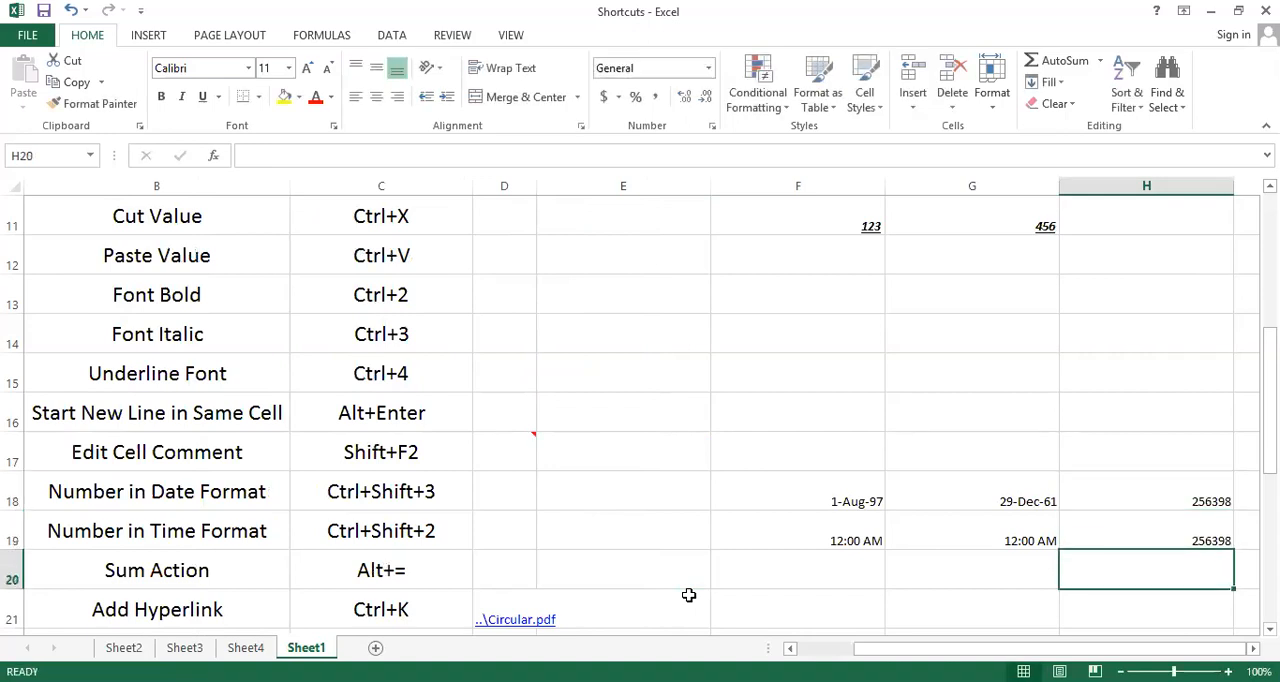
Apply the day-month-year date format to cell H18 and the hour-minute AM/PM time format to H19
{"action": "key", "text": "Up"}
{"action": "key", "text": "Up"}
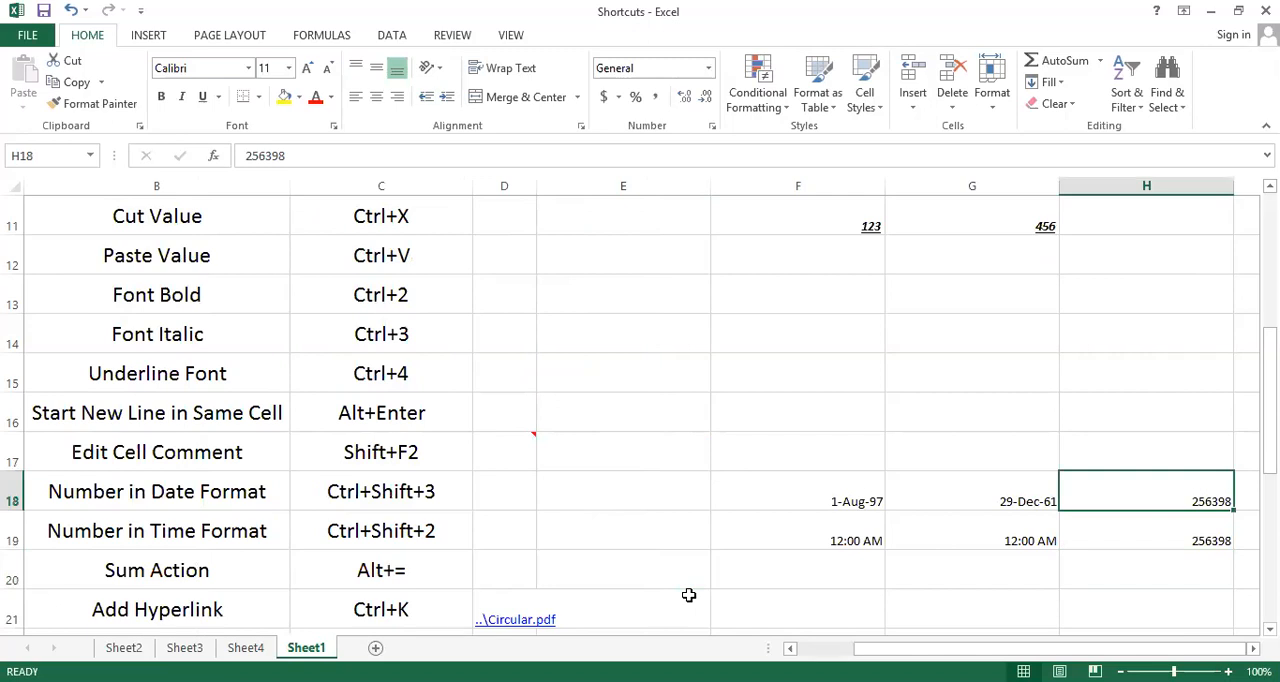
{"action": "key", "text": "ctrl+shift+3"}
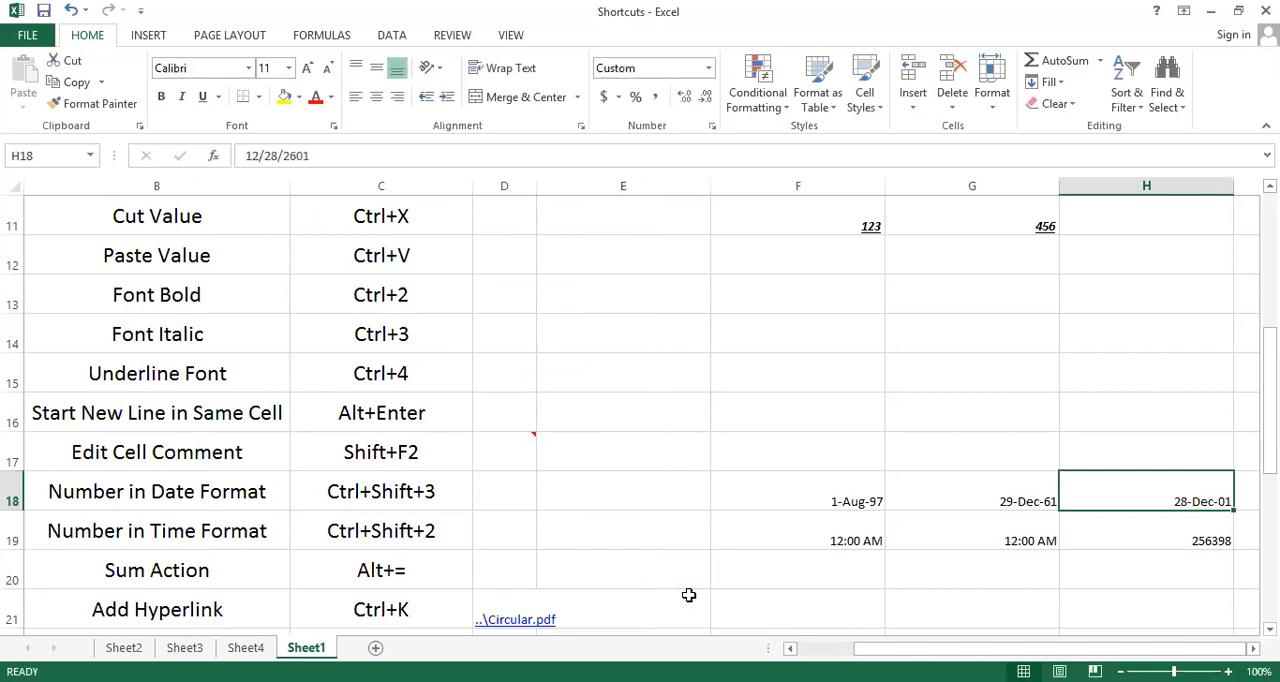
{"action": "key", "text": "Down"}
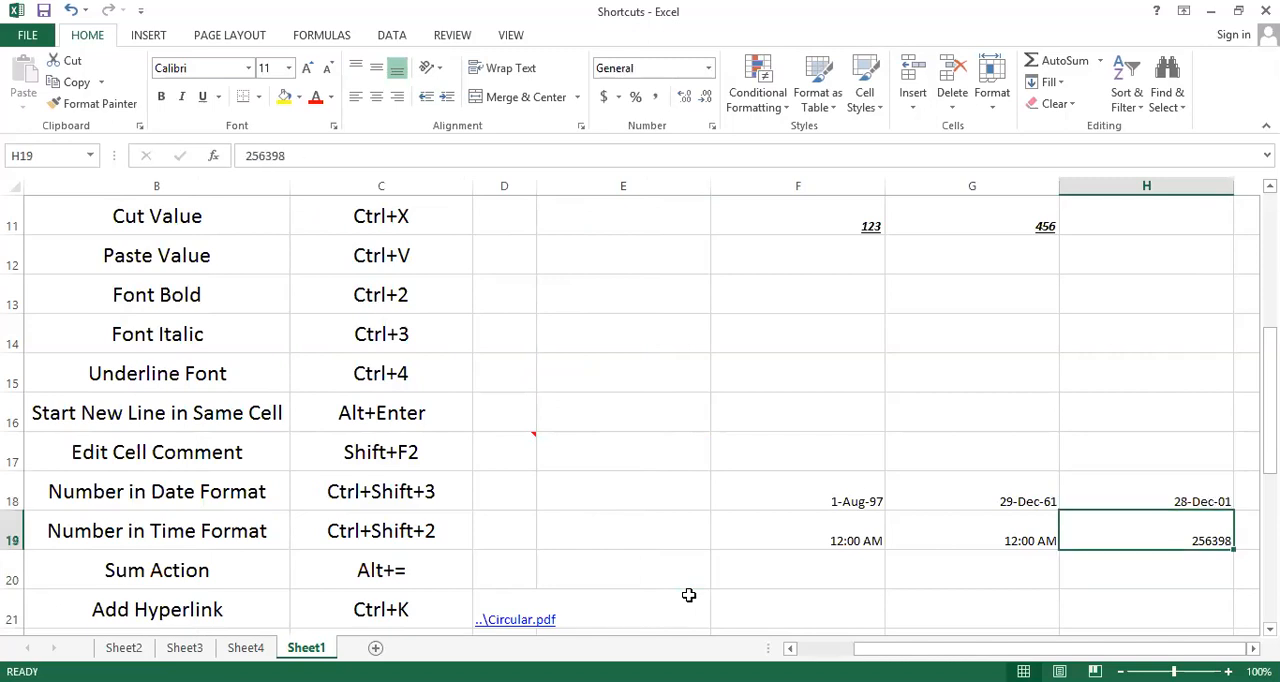
{"action": "key", "text": "ctrl+shift+2"}
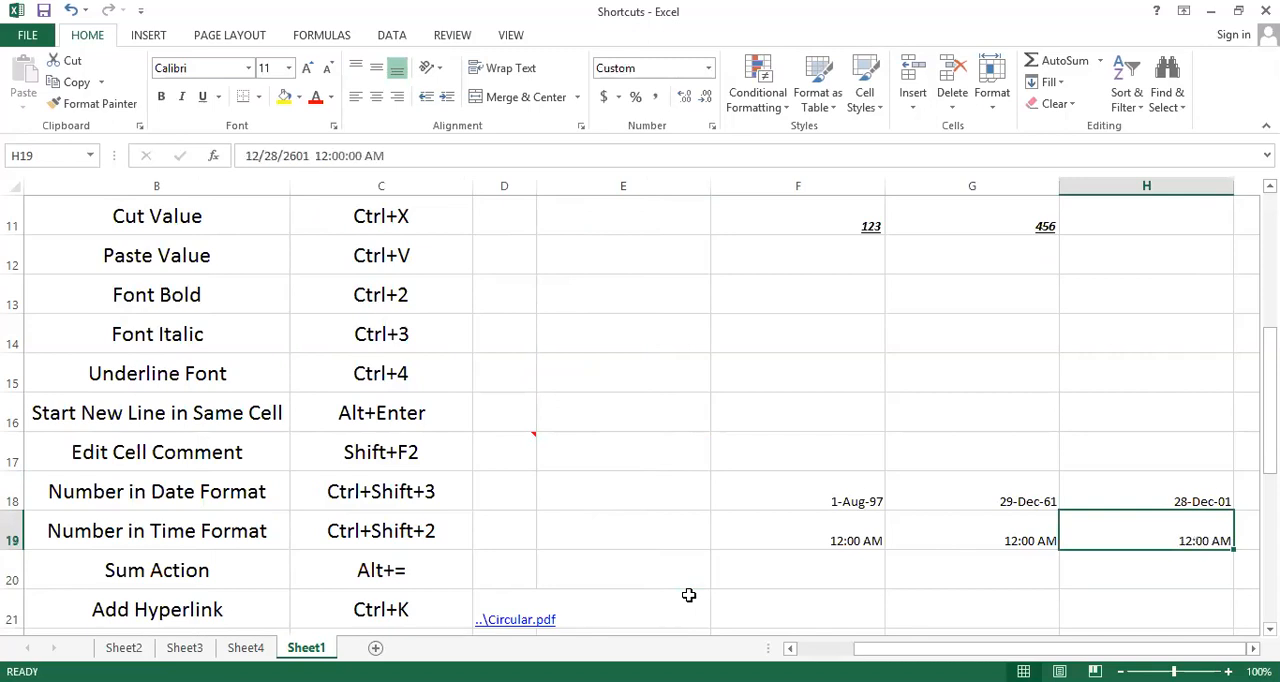
Insert an AutoSum of the serial numbers in A2:A31 in cell A32, below the shortcut list
{"action": "key", "text": "Down"}
{"action": "key", "text": "Home"}
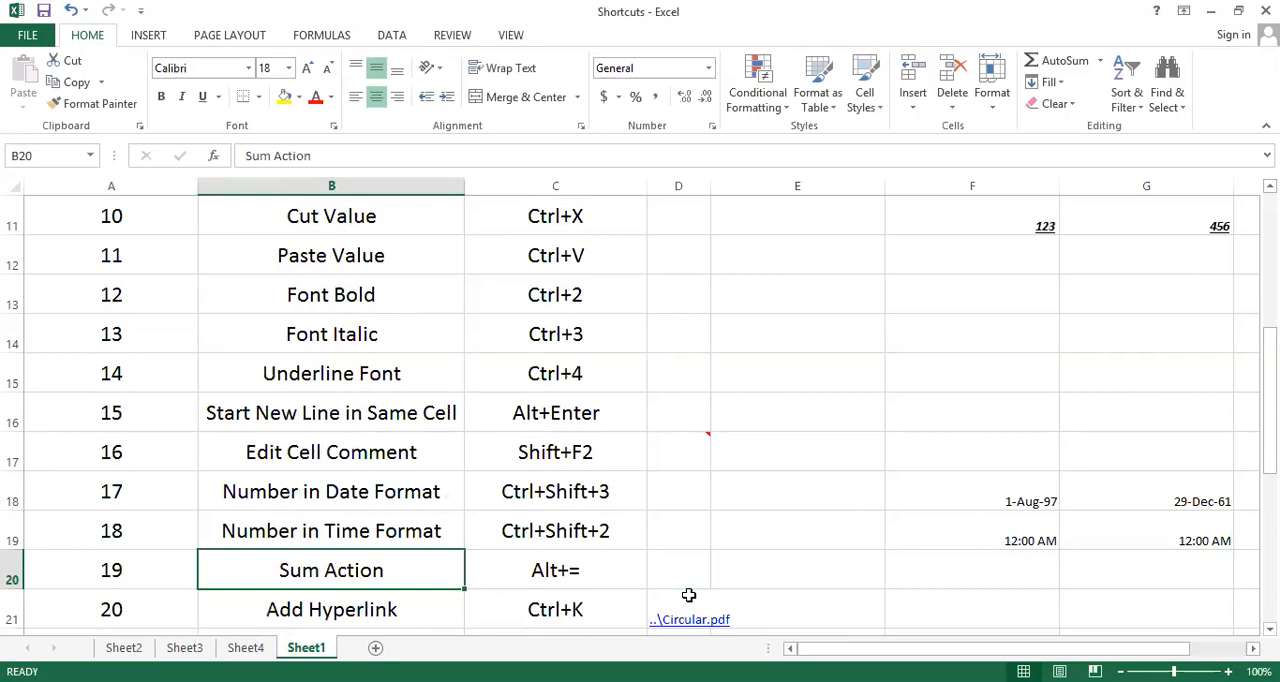
{"action": "key", "text": "Right"}
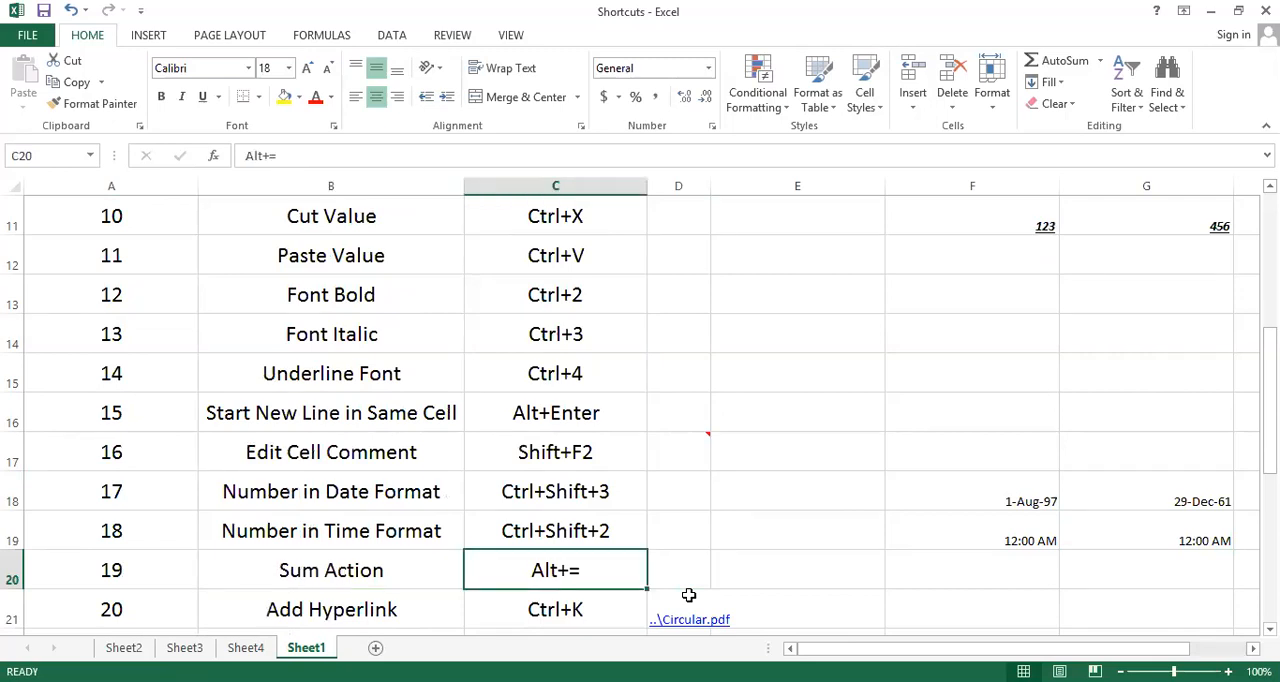
{"action": "key", "text": "Left"}
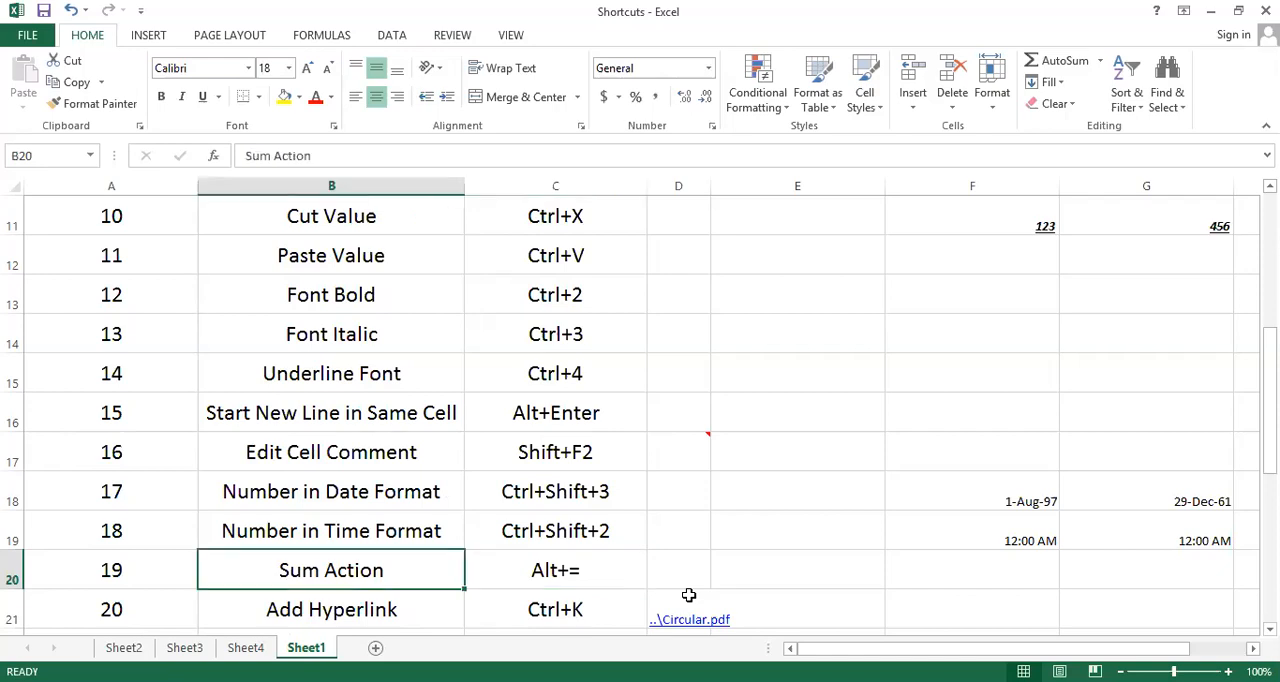
{"action": "key", "text": "Down"}
{"action": "key", "text": "Left"}
{"action": "key", "text": "Down"}
{"action": "key", "text": "Down"}
{"action": "key", "text": "Down"}
{"action": "key", "text": "Down"}
{"action": "key", "text": "Down"}
{"action": "key", "text": "Down"}
{"action": "key", "text": "Down"}
{"action": "key", "text": "Down"}
{"action": "key", "text": "Down"}
{"action": "key", "text": "Down"}
{"action": "key", "text": "Down"}
{"action": "key", "text": "Down"}
{"action": "key", "text": "Down"}
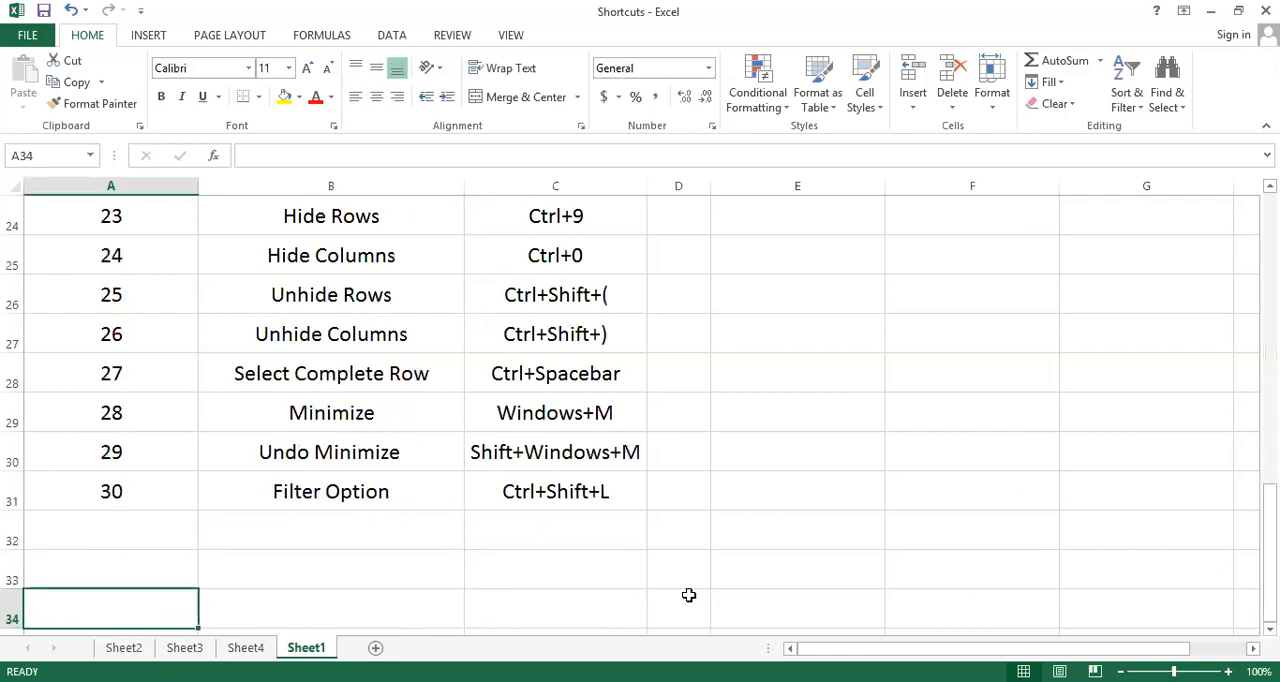
{"action": "key", "text": "Up"}
{"action": "key", "text": "Up"}
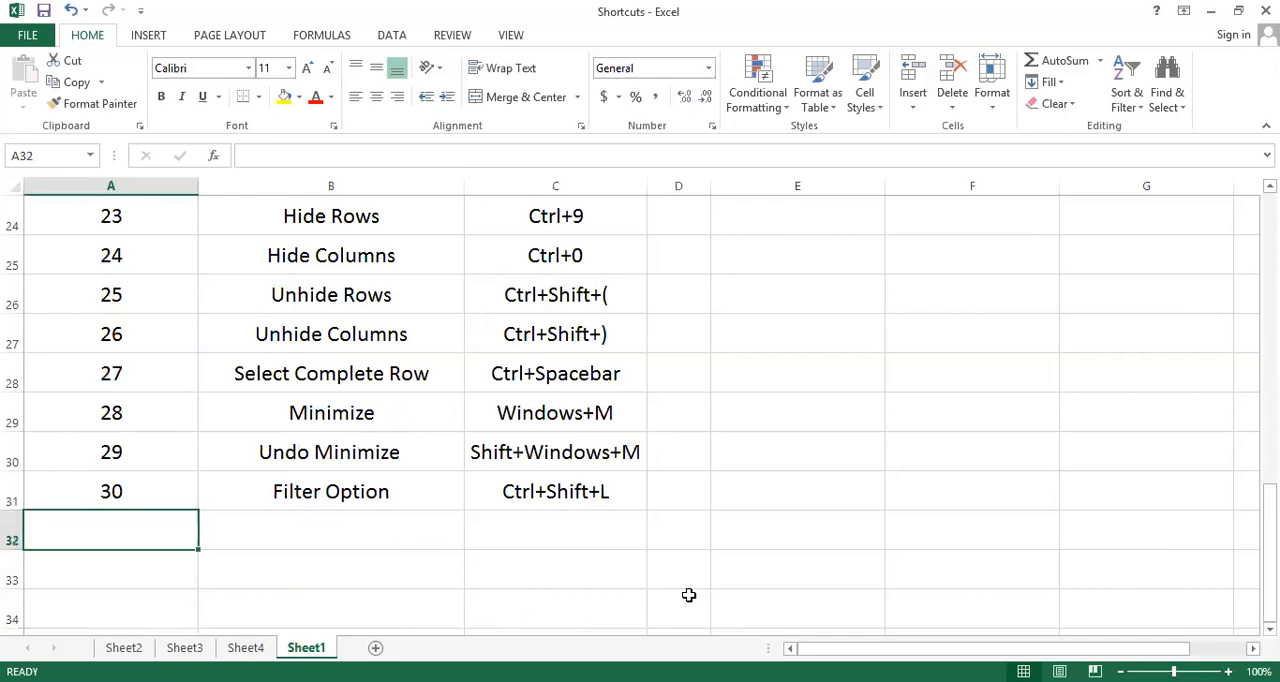
{"action": "key", "text": "alt+equal"}
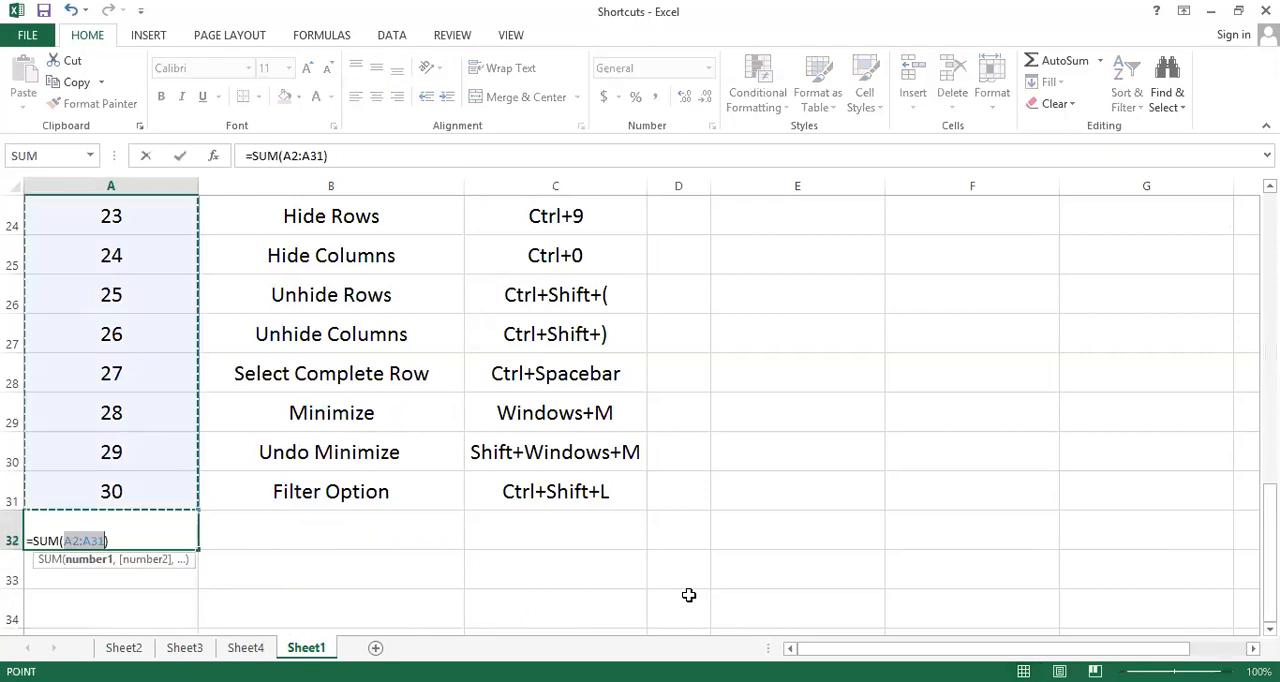
{"action": "key", "text": "Return"}
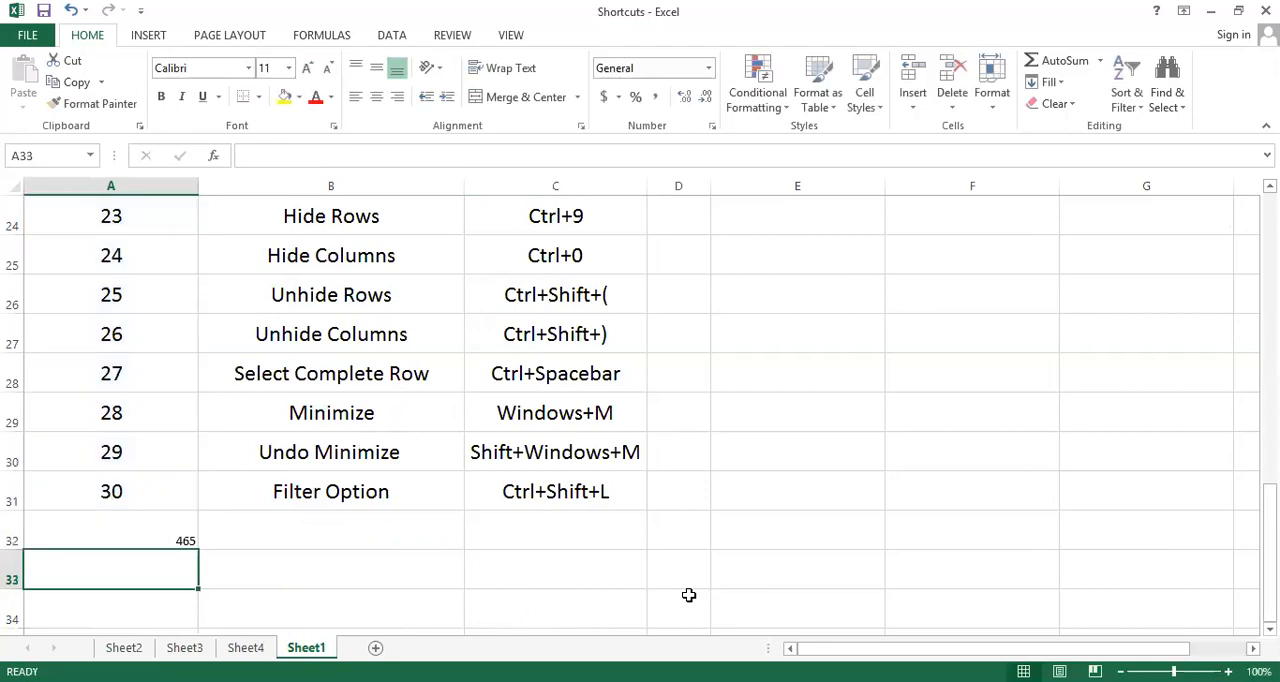
Clear the sum from cell A32
{"action": "key", "text": "Up"}
{"action": "key", "text": "Right"}
{"action": "key", "text": "Right"}
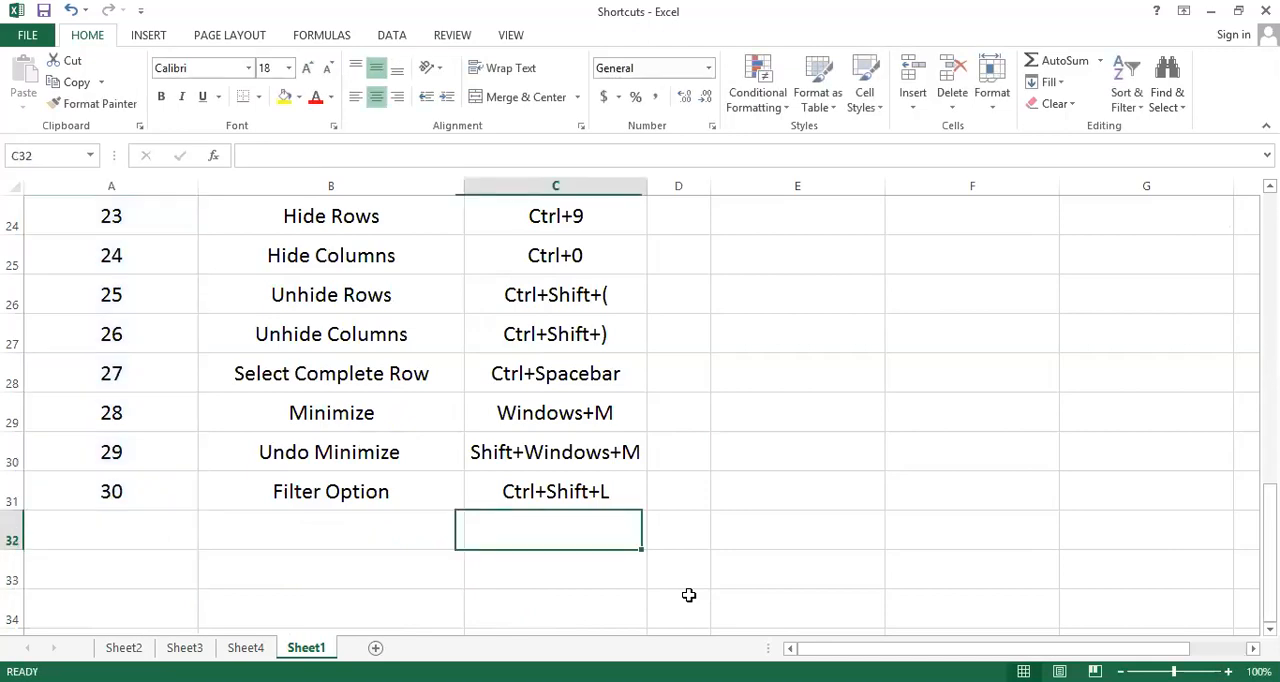
Delete the Circular.pdf link from cell D21 in the Add Hyperlink row
{"action": "key", "text": "Right"}
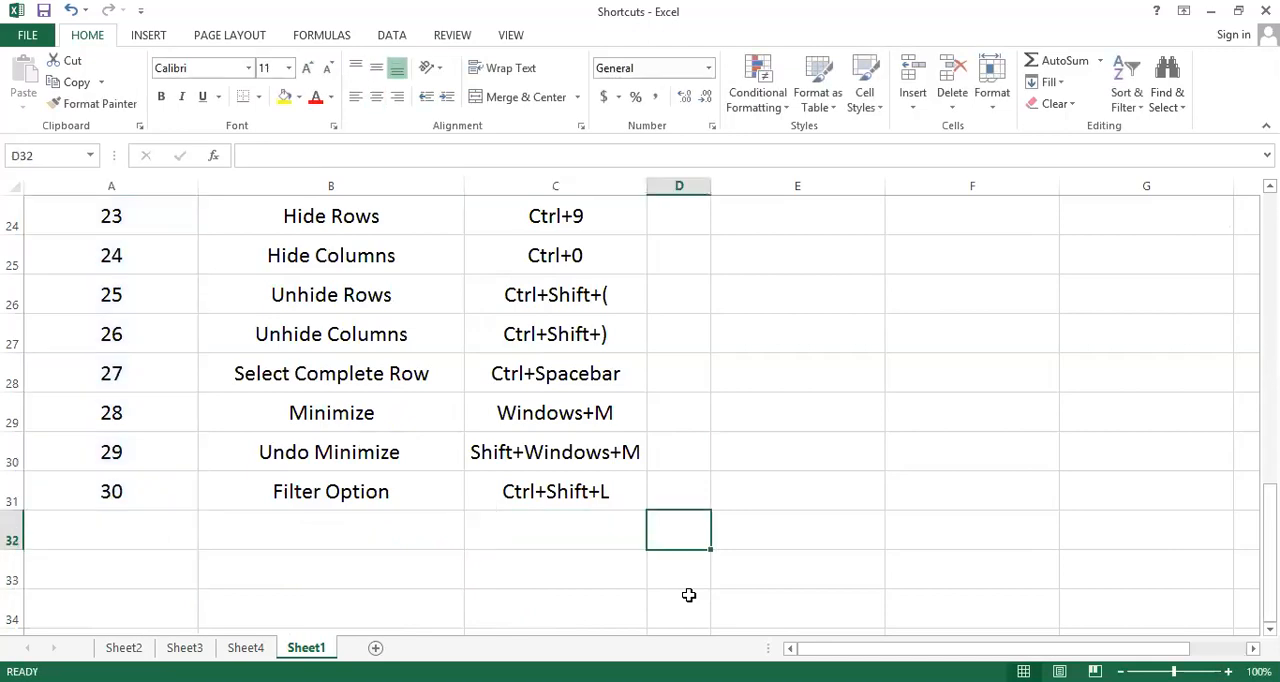
{"action": "key", "text": "Up"}
{"action": "key", "text": "Up"}
{"action": "key", "text": "Up"}
{"action": "key", "text": "Up"}
{"action": "key", "text": "Up"}
{"action": "key", "text": "Up"}
{"action": "key", "text": "Up"}
{"action": "key", "text": "Up"}
{"action": "key", "text": "Up"}
{"action": "key", "text": "Up"}
{"action": "key", "text": "Up"}
{"action": "key", "text": "Up"}
{"action": "key", "text": "Up"}
{"action": "key", "text": "Up"}
{"action": "key", "text": "Down"}
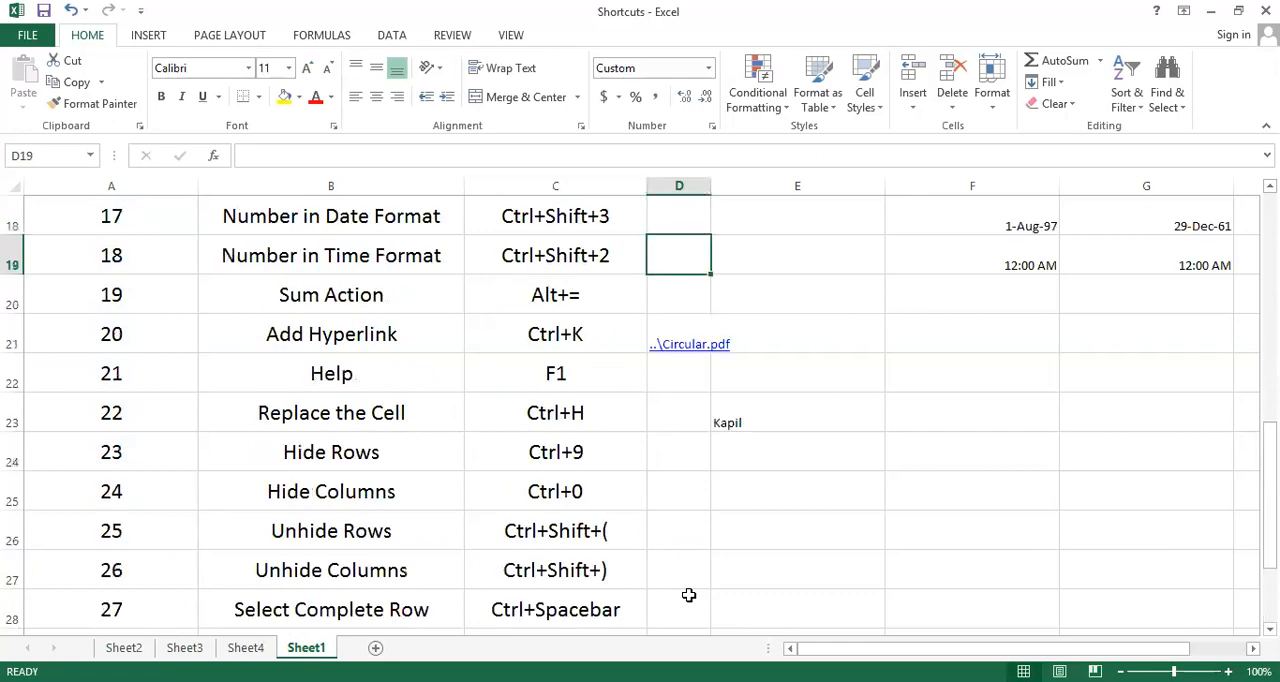
{"action": "key", "text": "Up"}
{"action": "key", "text": "Up"}
{"action": "key", "text": "Down"}
{"action": "key", "text": "Down"}
{"action": "key", "text": "Down"}
{"action": "key", "text": "Down"}
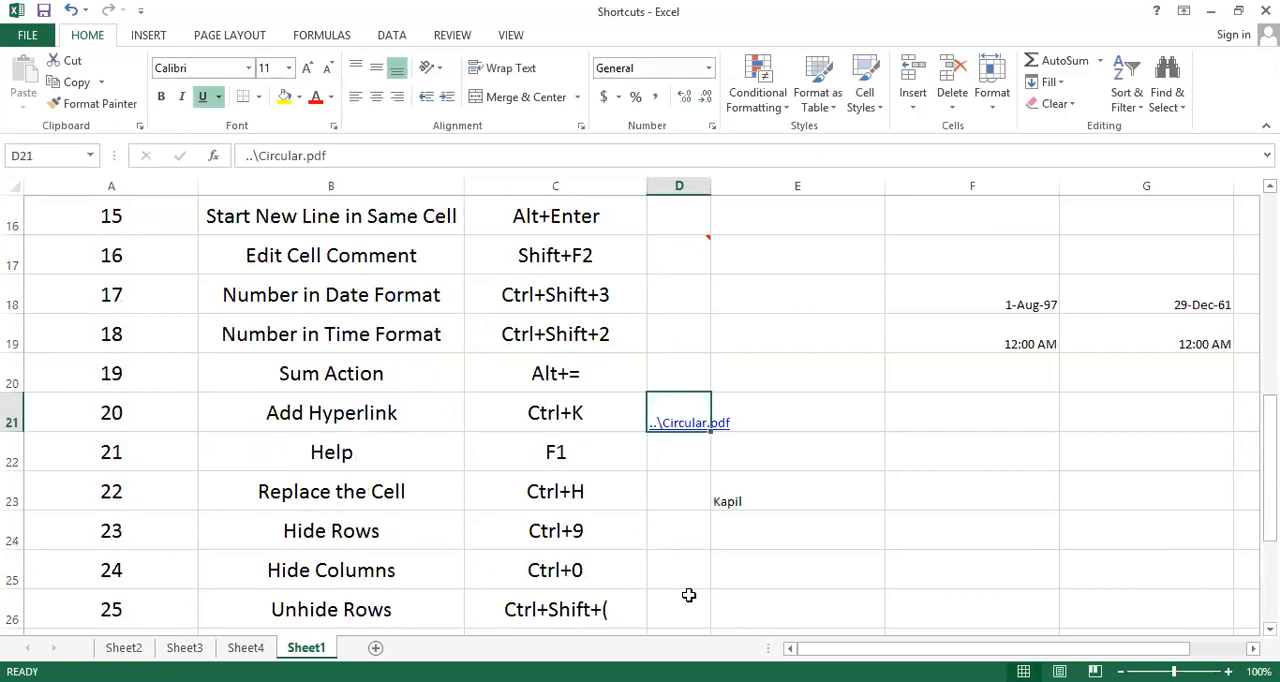
{"action": "key", "text": "Delete"}
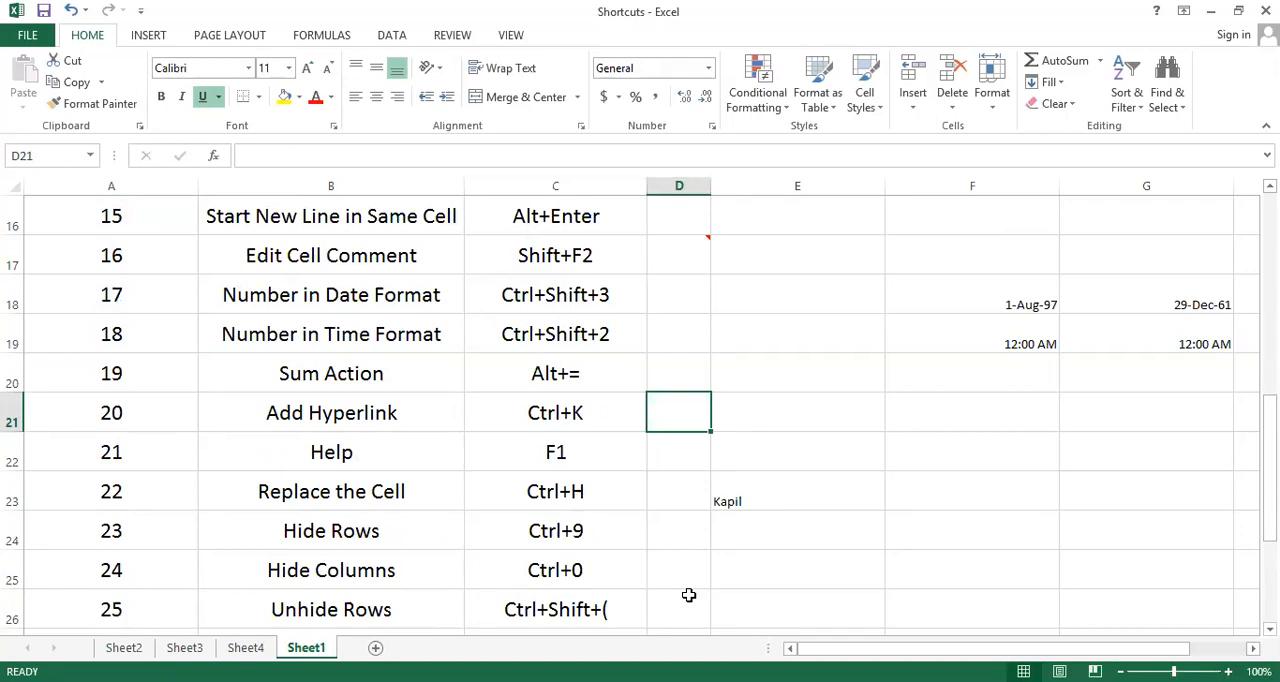
Insert a hyperlink in cell D21 to the existing file Shortcuts.pptx in the Excel folder
{"action": "key", "text": "ctrl+k"}
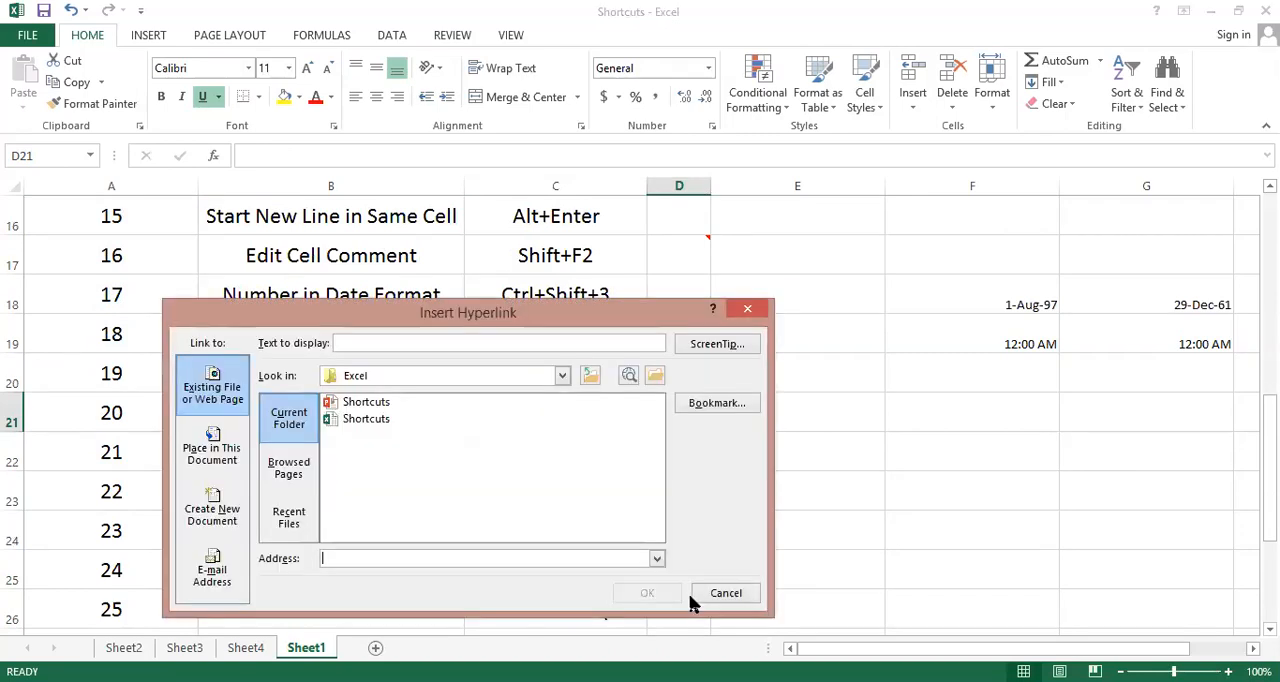
{"action": "left_click", "coordinate": [563, 375]}
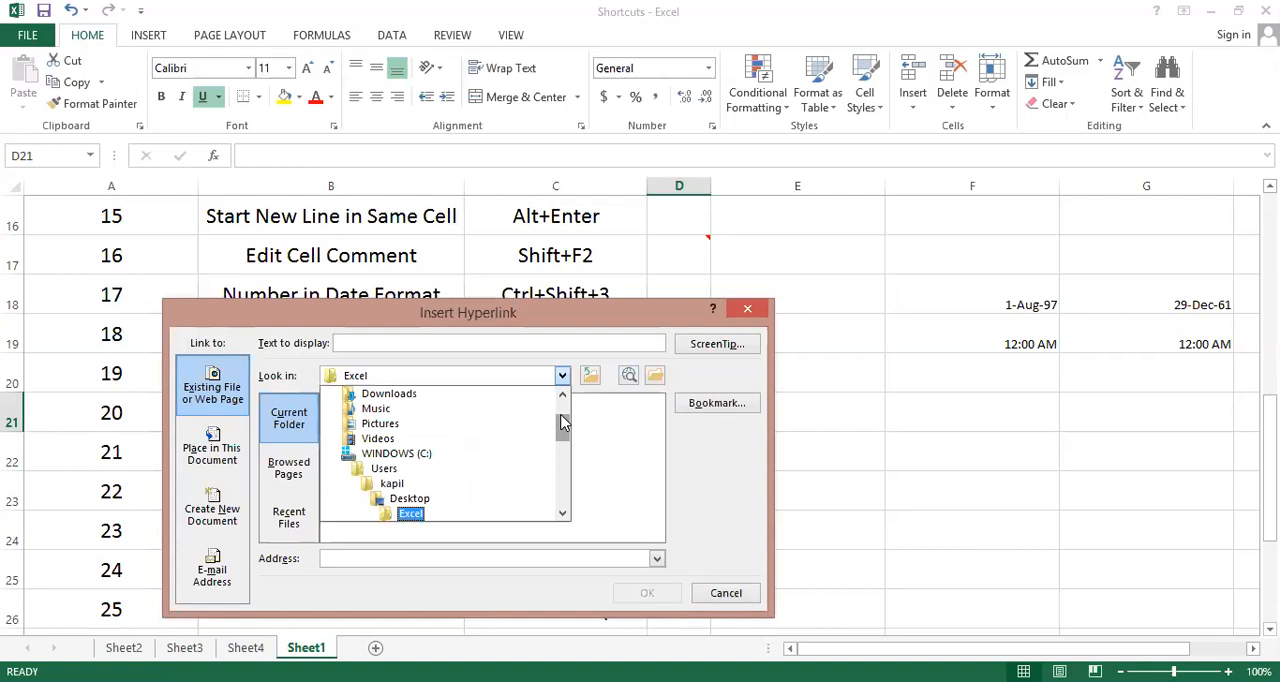
{"action": "left_click", "coordinate": [408, 401]}
{"action": "left_click", "coordinate": [646, 594]}
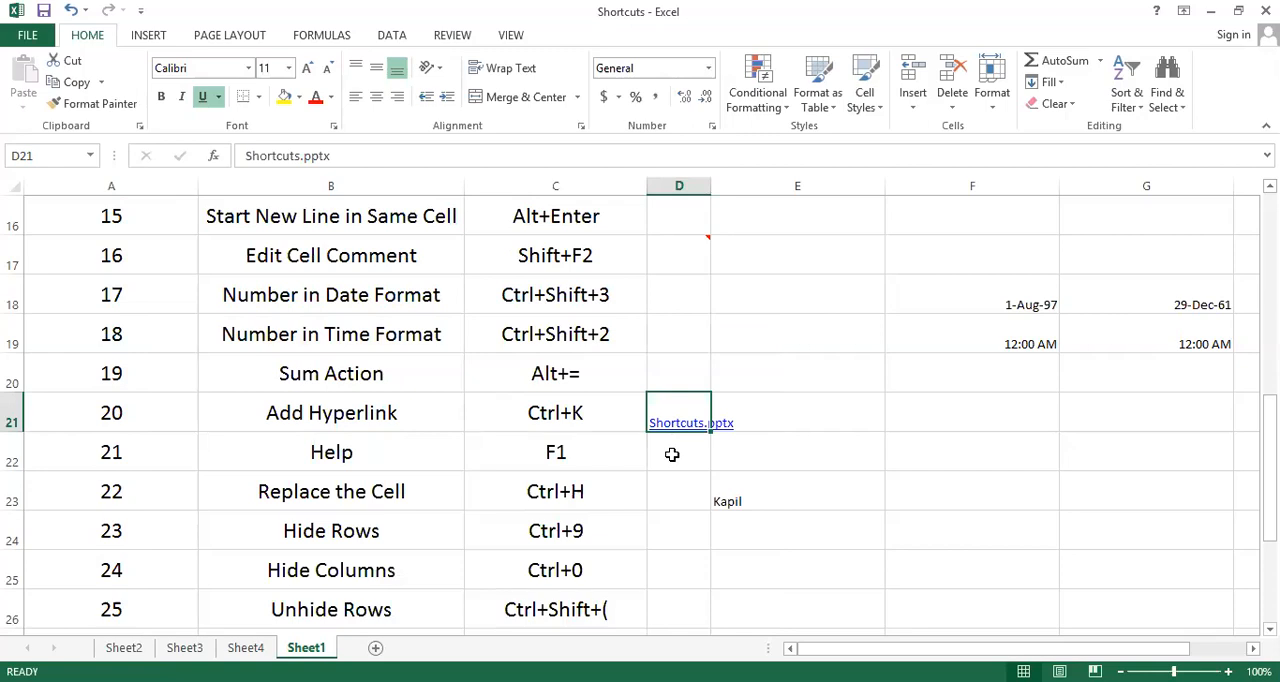
Open Help from cell D22 and return to the worksheet at cell D24
{"action": "left_click", "coordinate": [672, 455]}
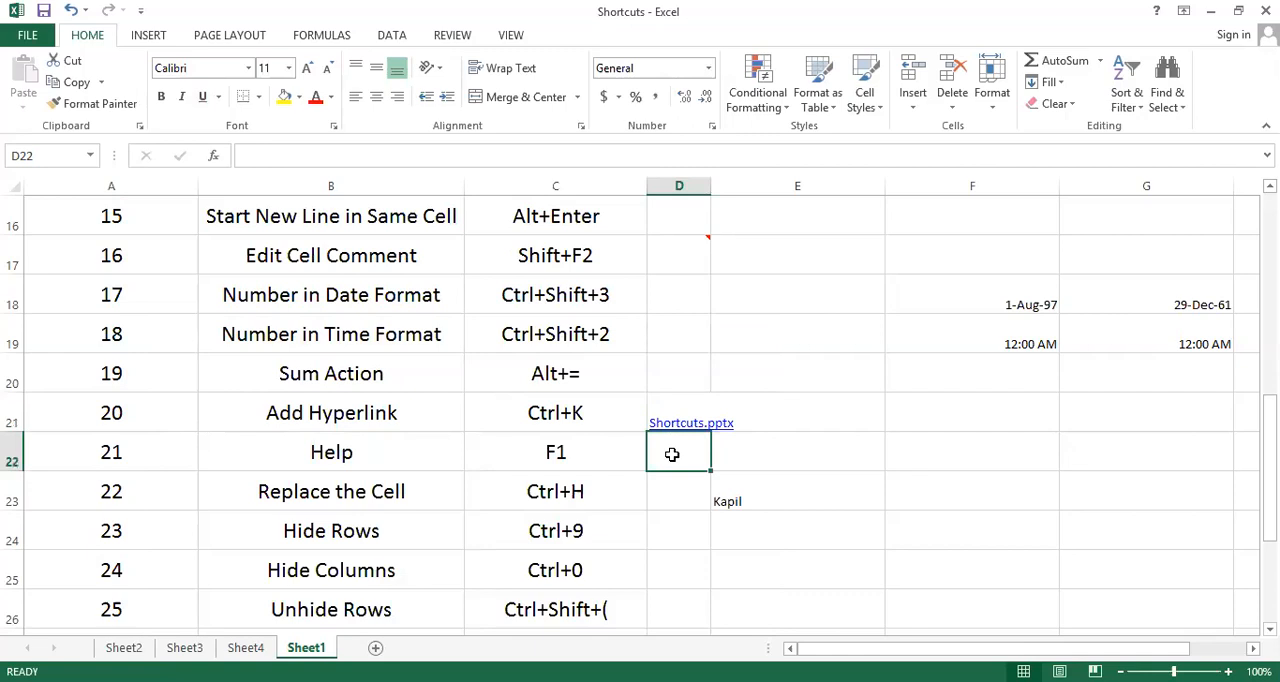
{"action": "key", "text": "F1"}
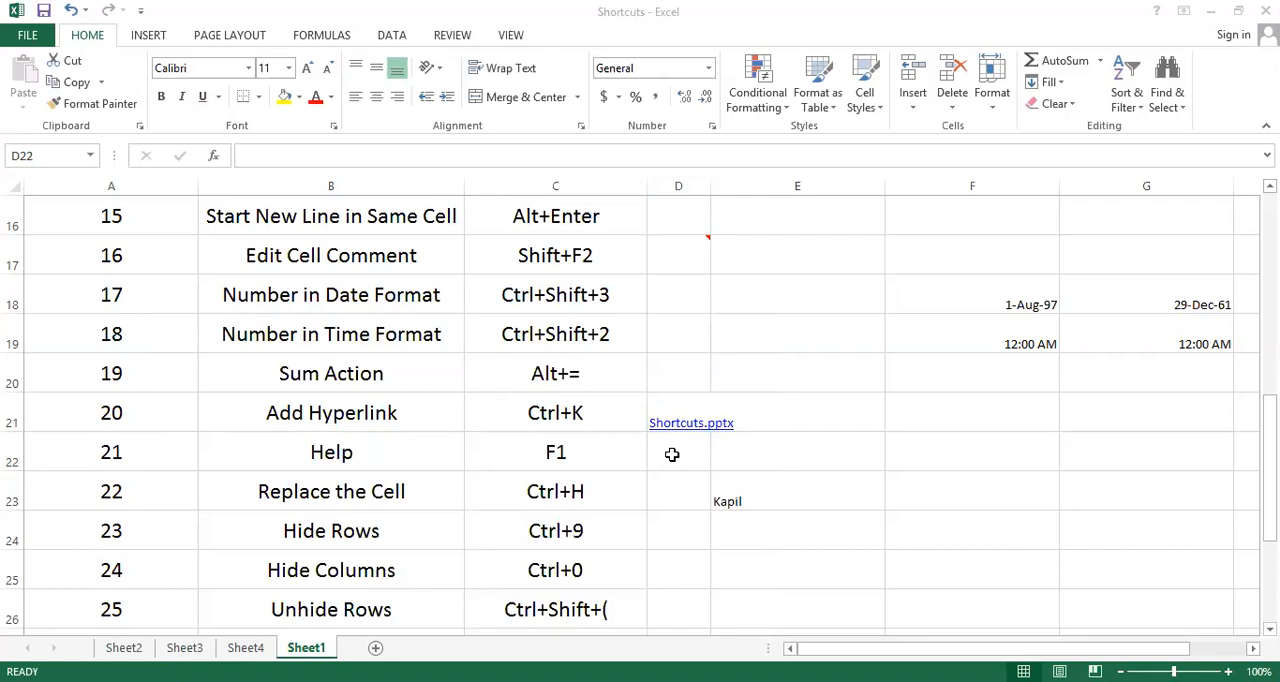
{"action": "left_click", "coordinate": [665, 526]}
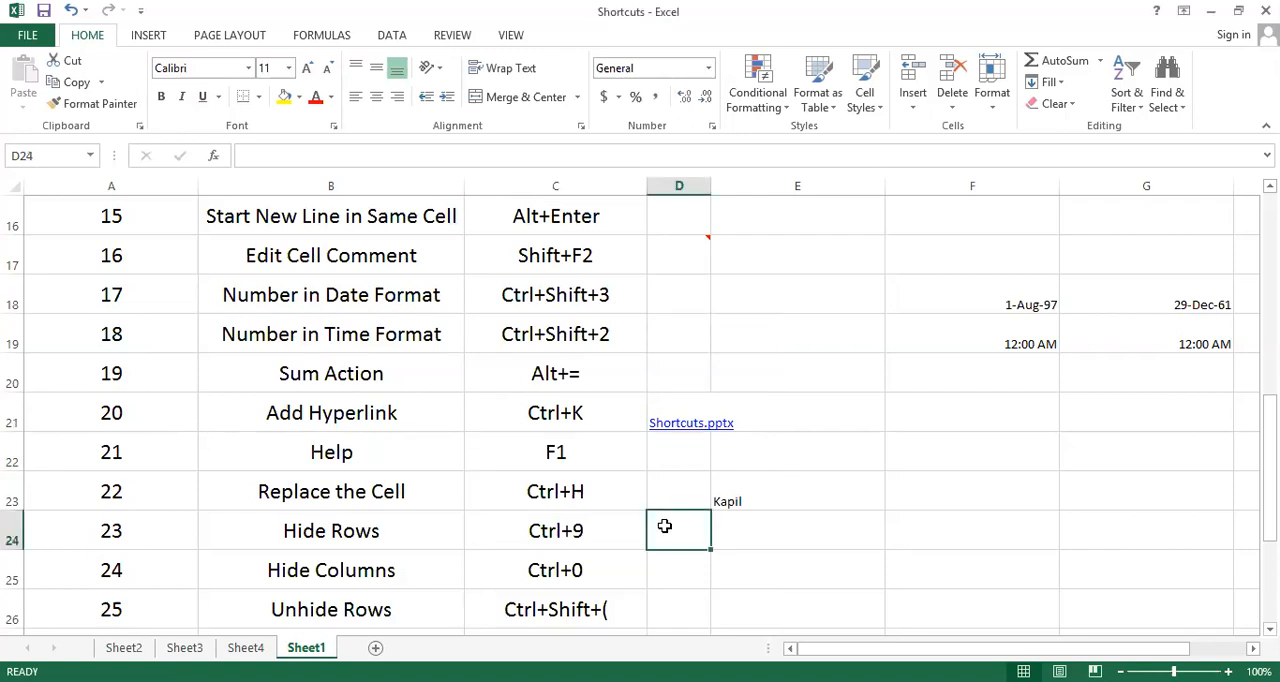
Examine the shortcut rows from Hide Rows to Select Complete Row, going through column D down to D28
{"action": "key", "text": "Down"}
{"action": "key", "text": "Down"}
{"action": "key", "text": "Down"}
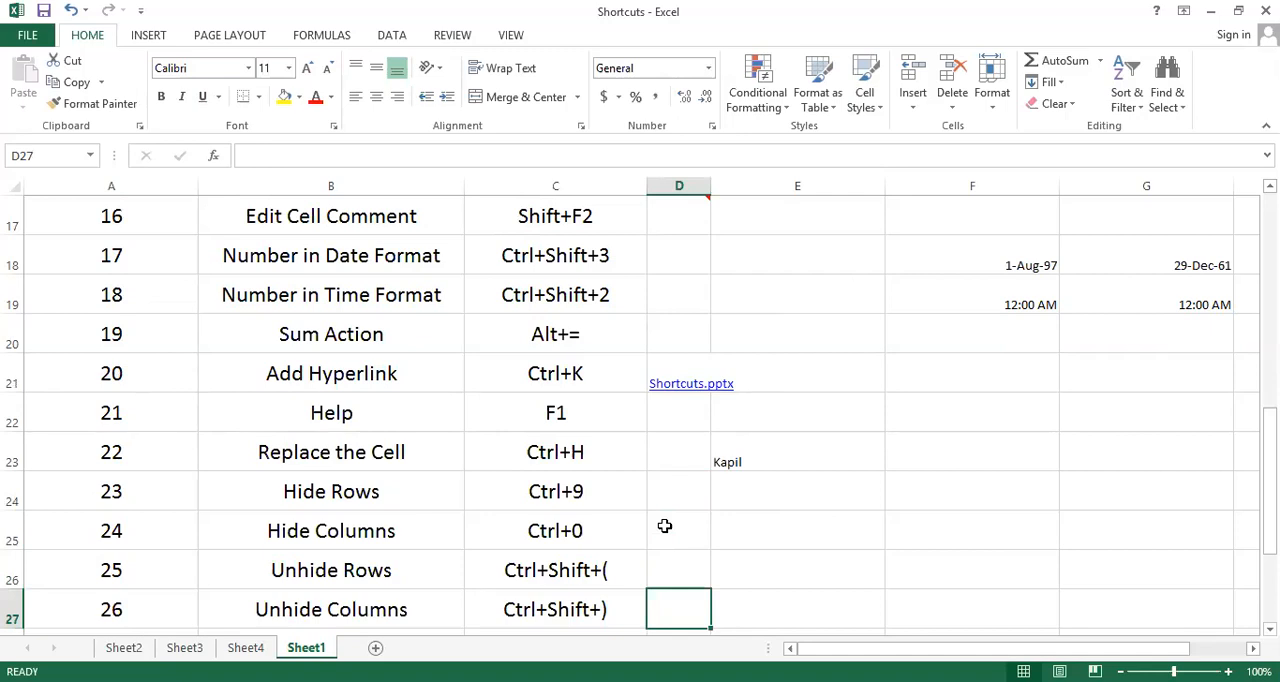
{"action": "key", "text": "Up"}
{"action": "key", "text": "Up"}
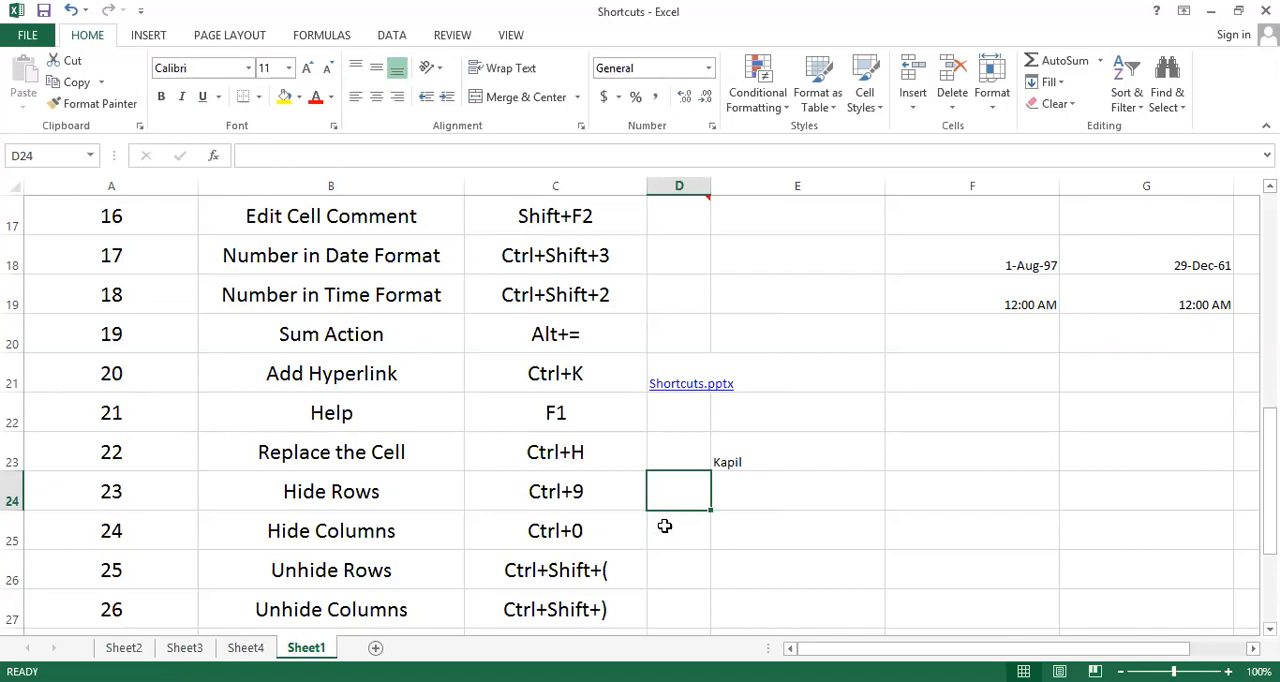
{"action": "left_click", "coordinate": [664, 526]}
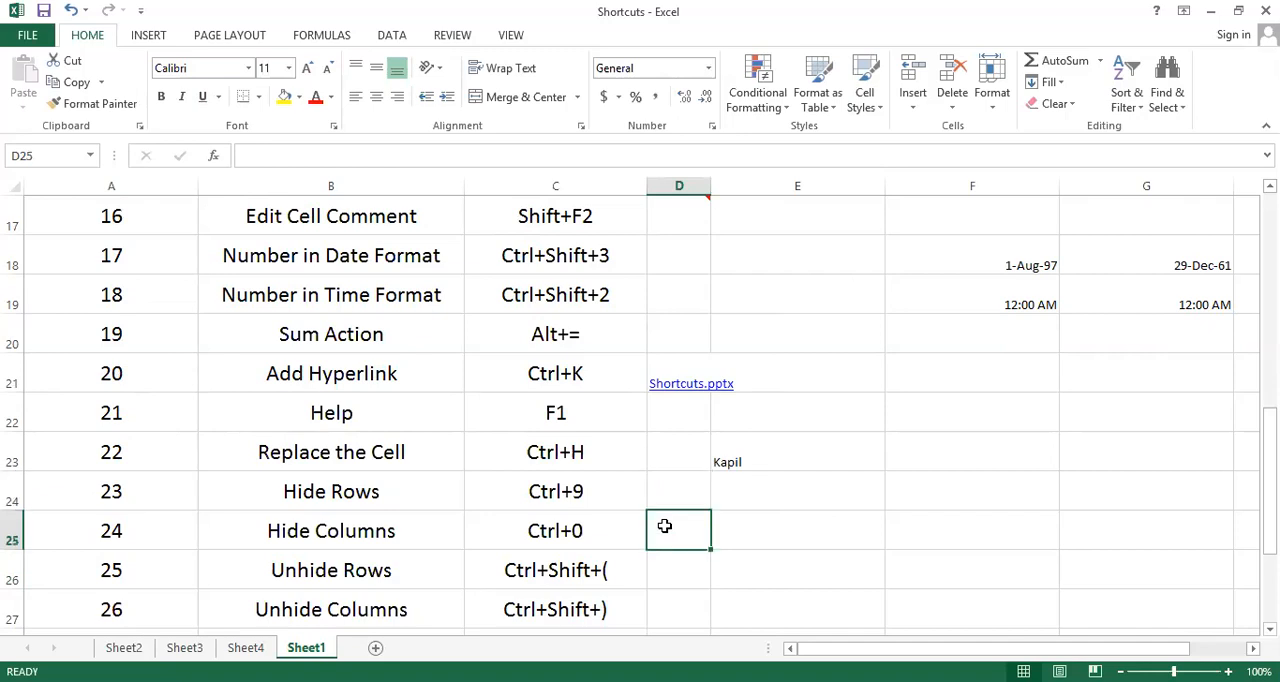
{"action": "key", "text": "Return"}
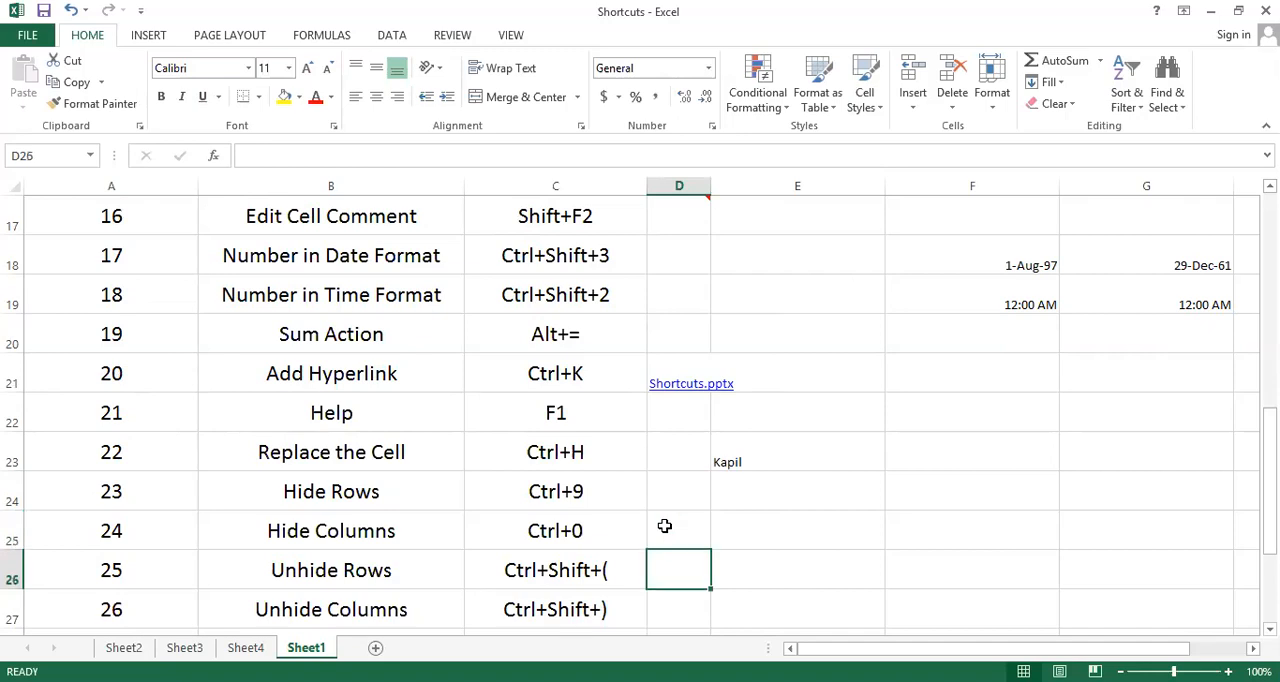
{"action": "key", "text": "Return"}
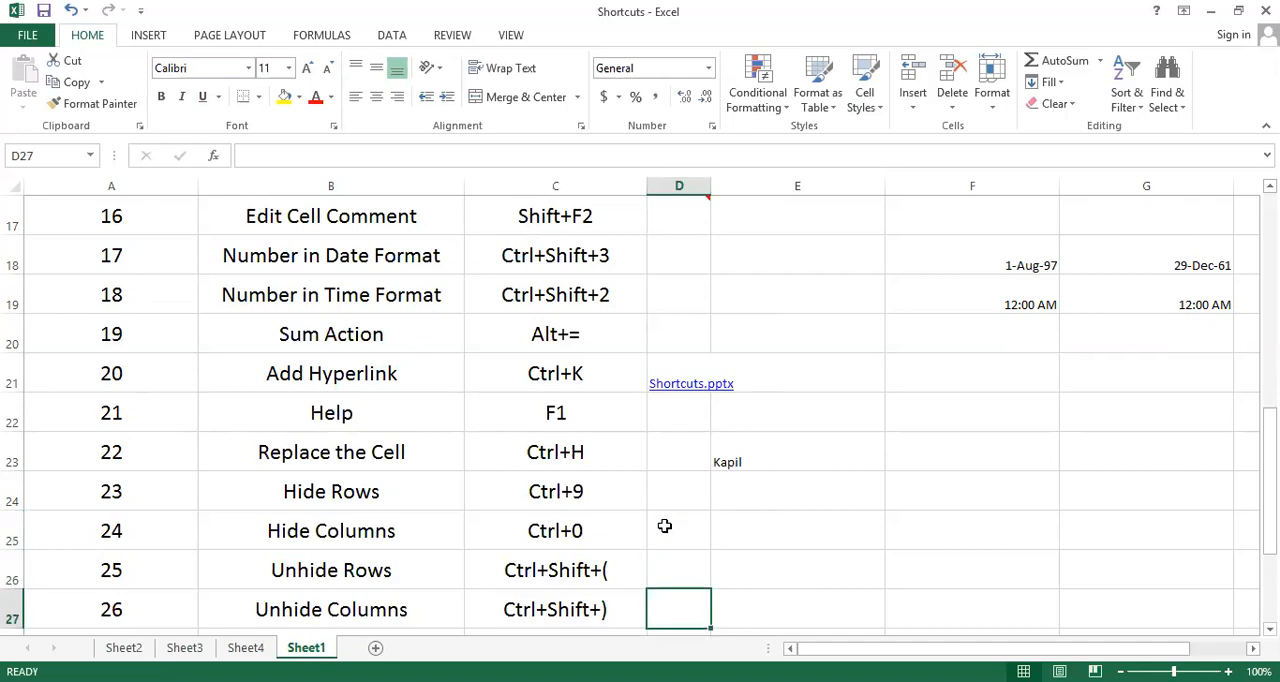
{"action": "key", "text": "Return"}
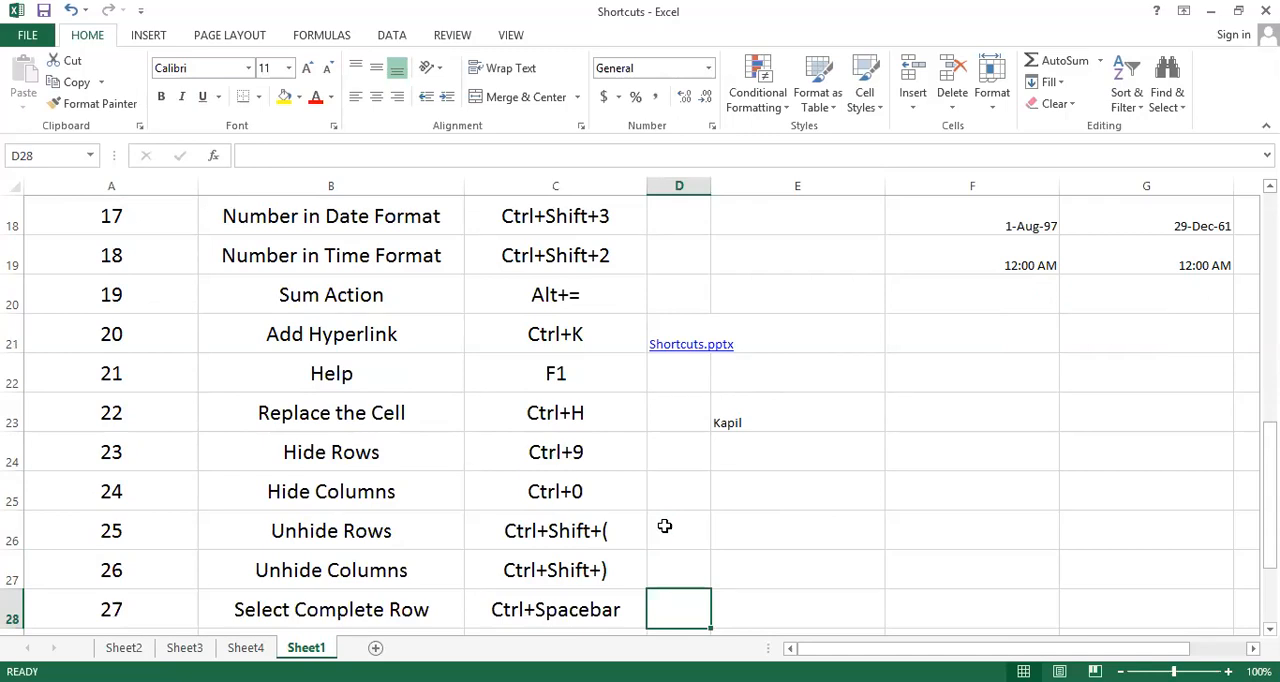
Select the entire column D starting from cell D28 in the Select Complete Row row
{"action": "key", "text": "ctrl+space"}
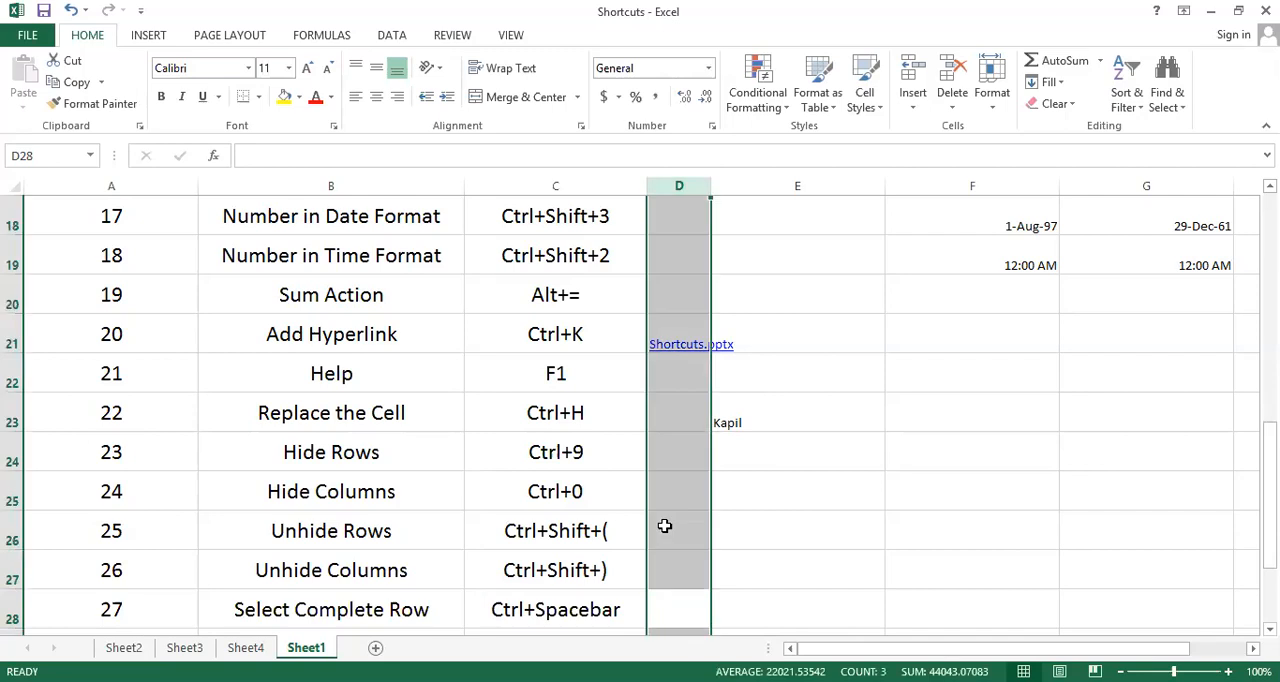
{"action": "left_click", "coordinate": [697, 186]}
{"action": "key", "text": "ctrl+shift+3"}
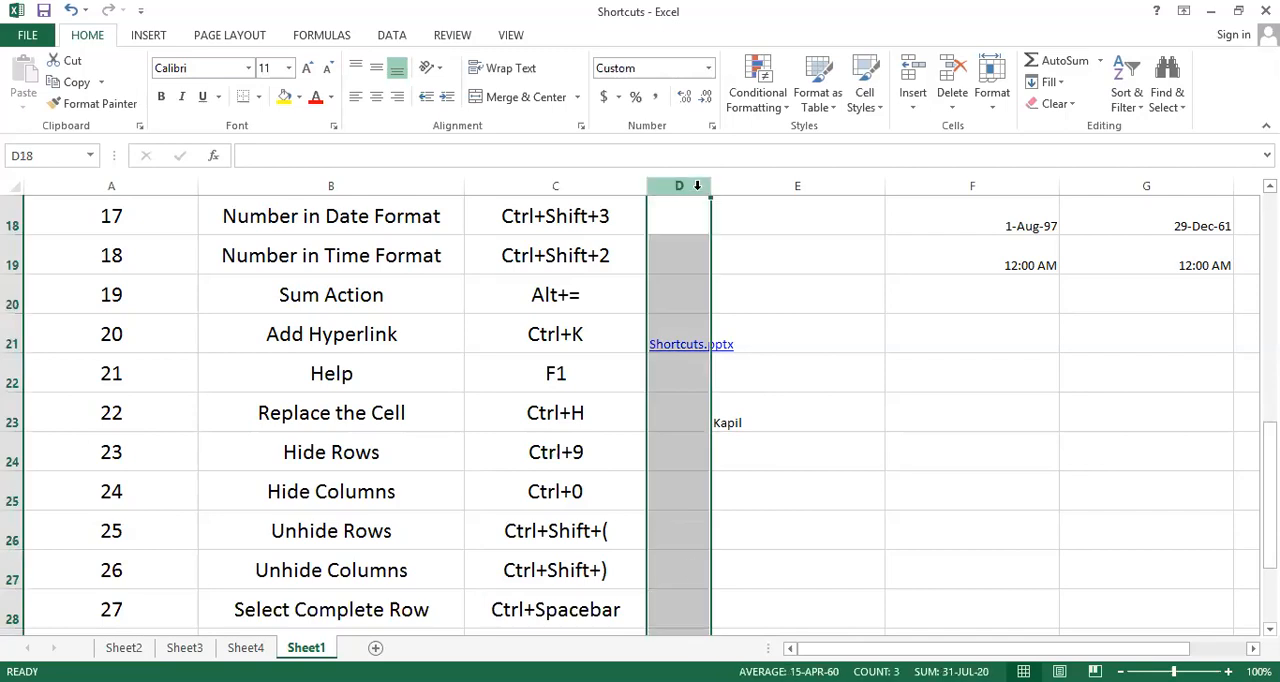
{"action": "left_click", "coordinate": [689, 598]}
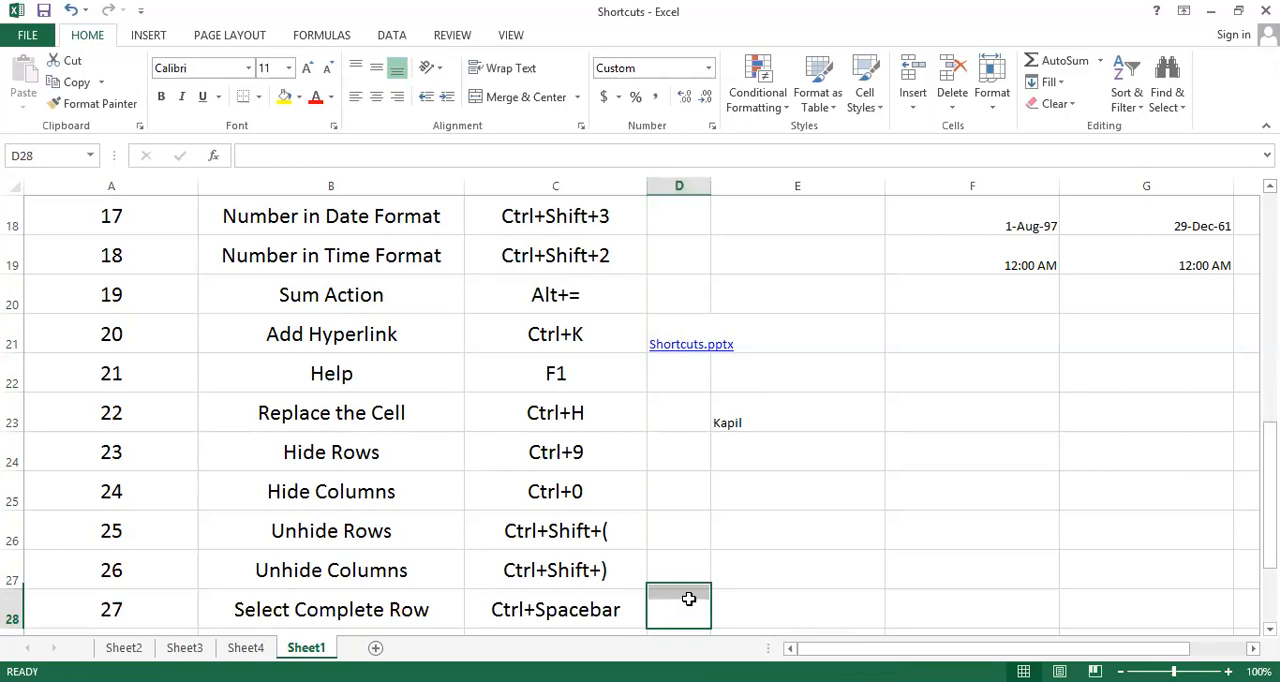
{"action": "key", "text": "ctrl+space"}
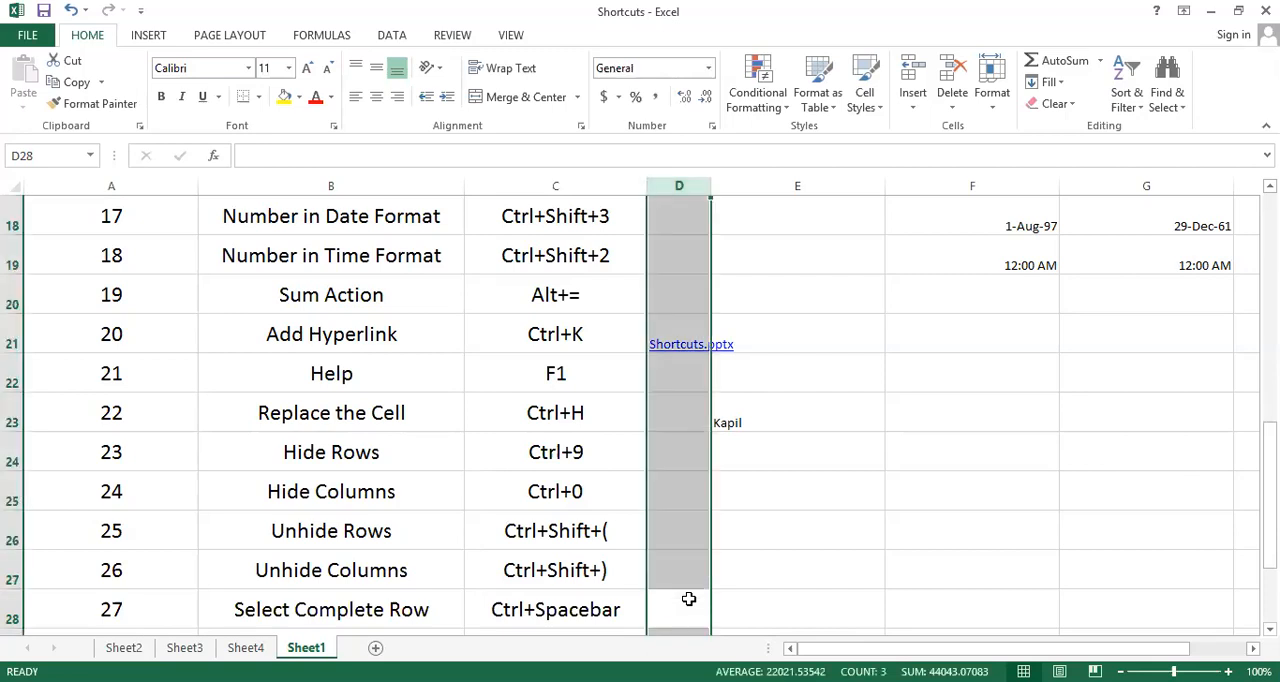
Go through the Minimize and Undo Minimize rows down to cell D31 and return to the Shortcut Keys header in C1
{"action": "key", "text": "Down"}
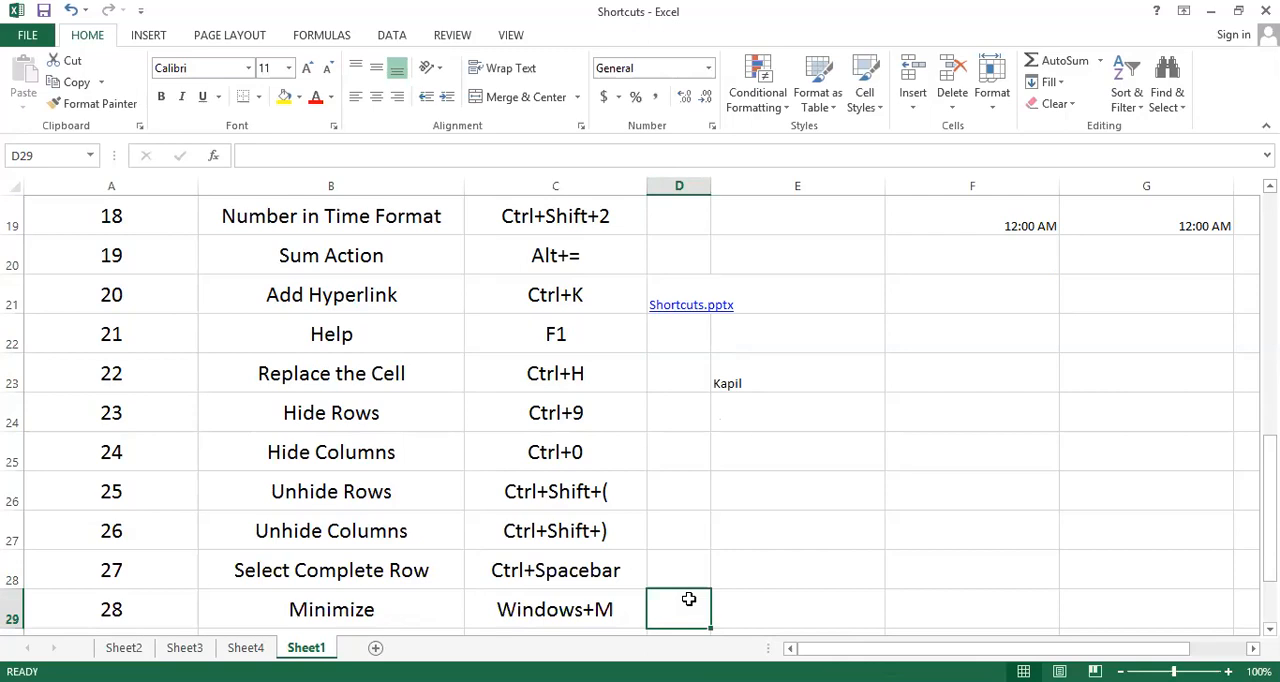
{"action": "key", "text": "Down"}
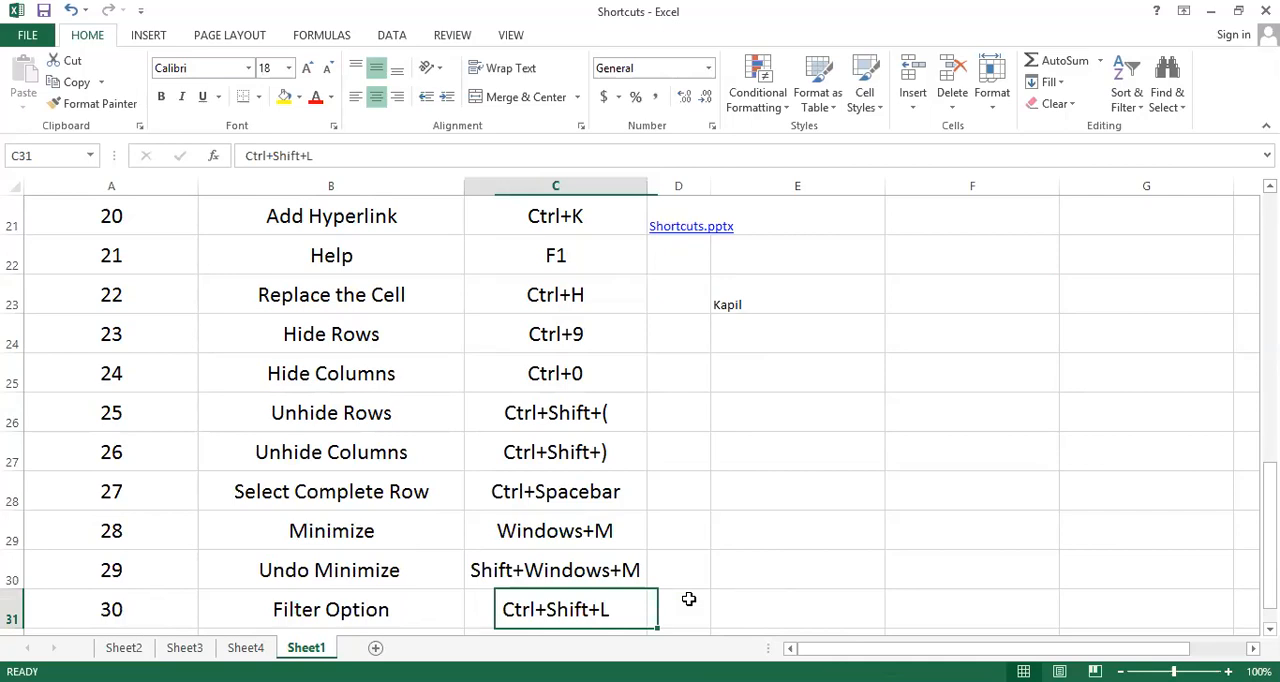
{"action": "key", "text": "ctrl+Up"}
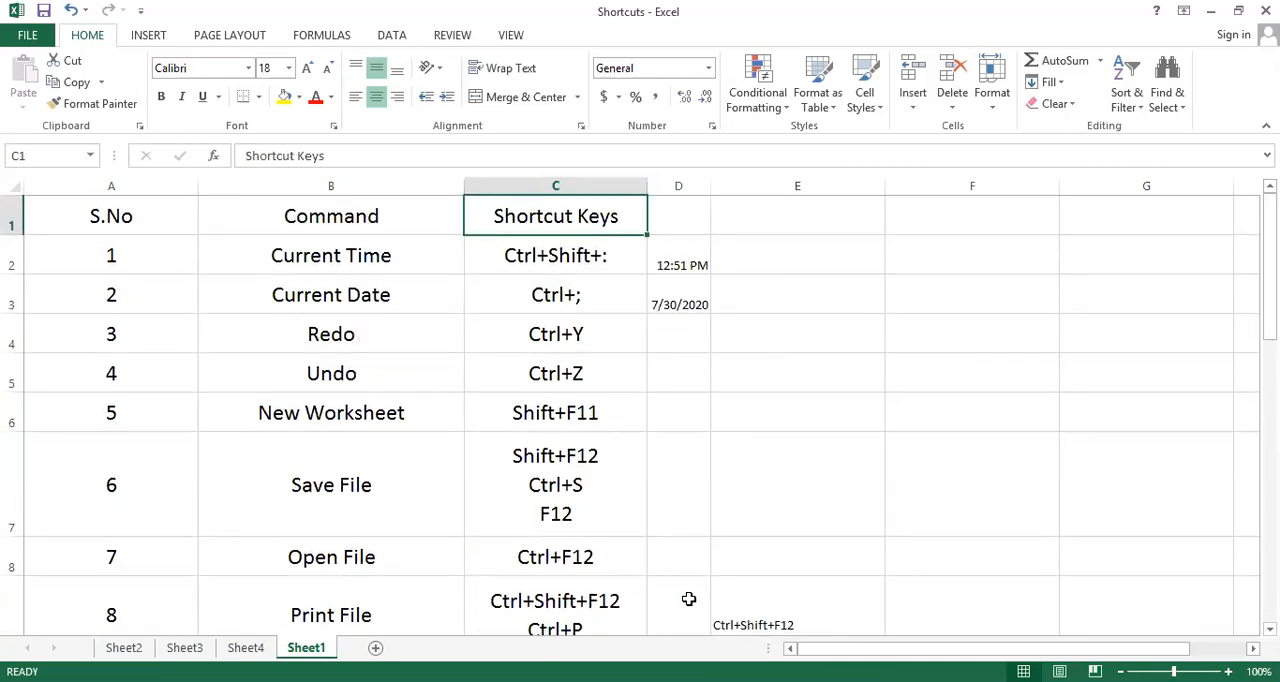
Look at the Sort & Filter options, and switch the header row's filter on and off from the Command cell B1
{"action": "left_click", "coordinate": [1124, 100]}
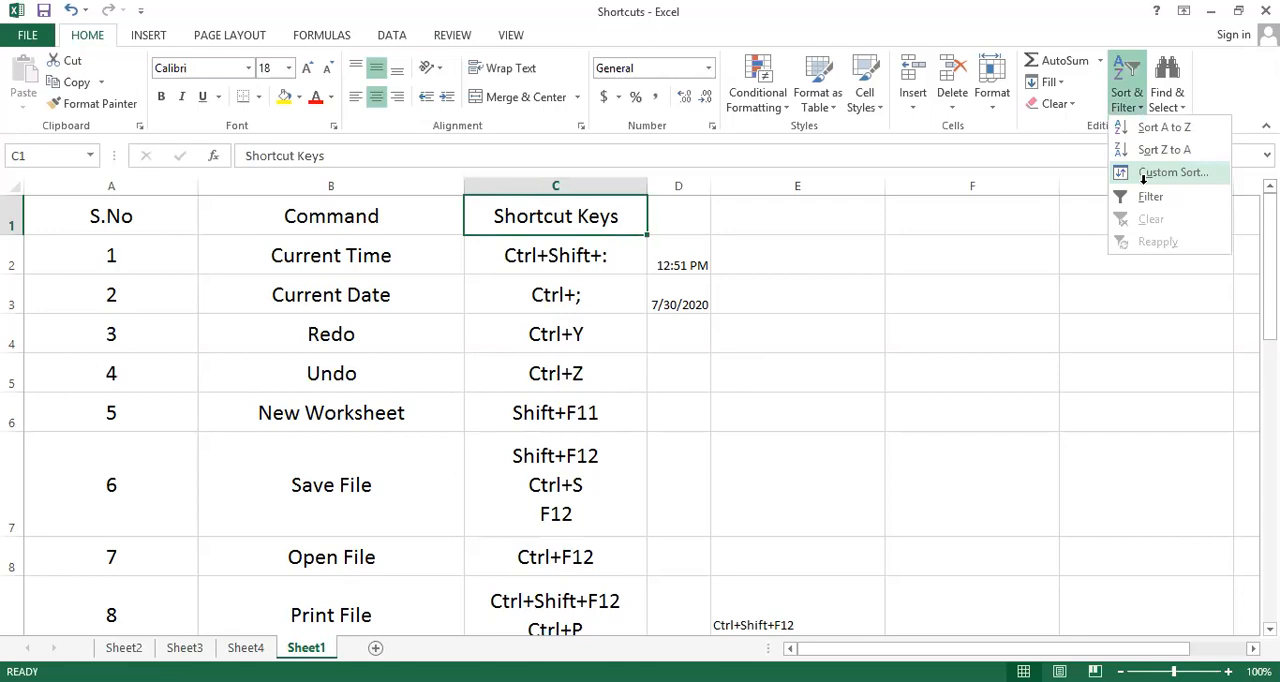
{"action": "key", "text": "ctrl+shift+l"}
{"action": "key", "text": "ctrl+shift+l"}
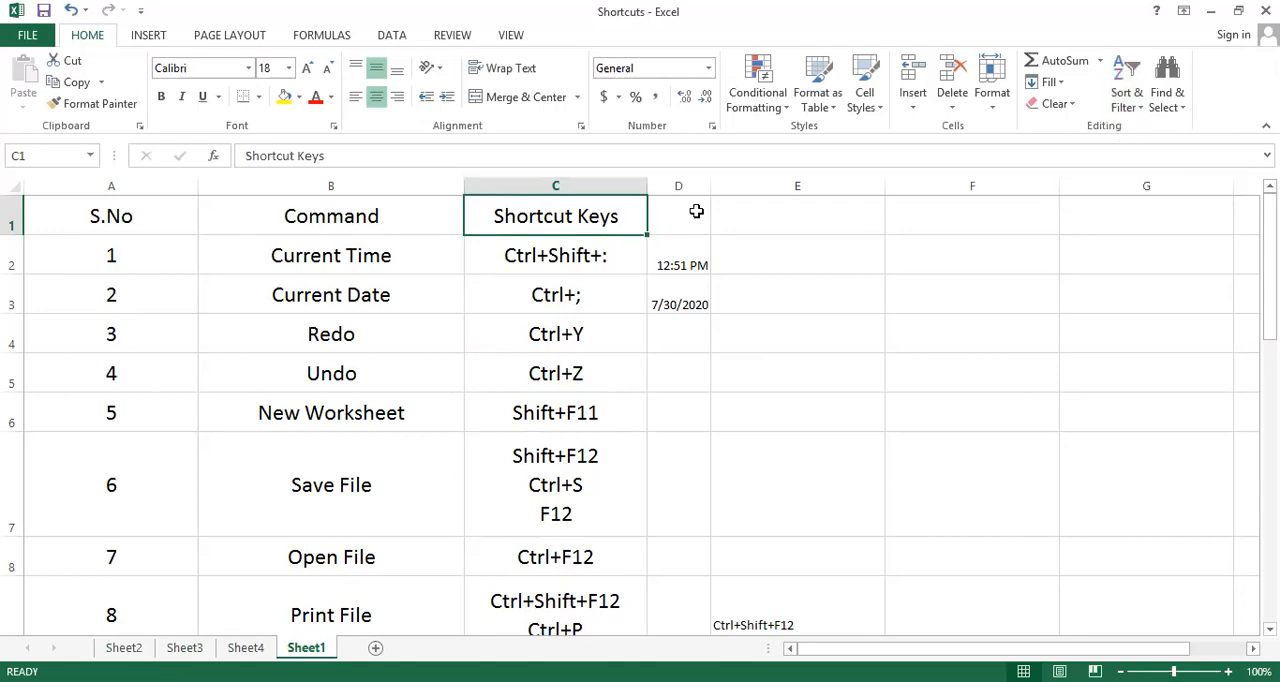
{"action": "left_click", "coordinate": [417, 215]}
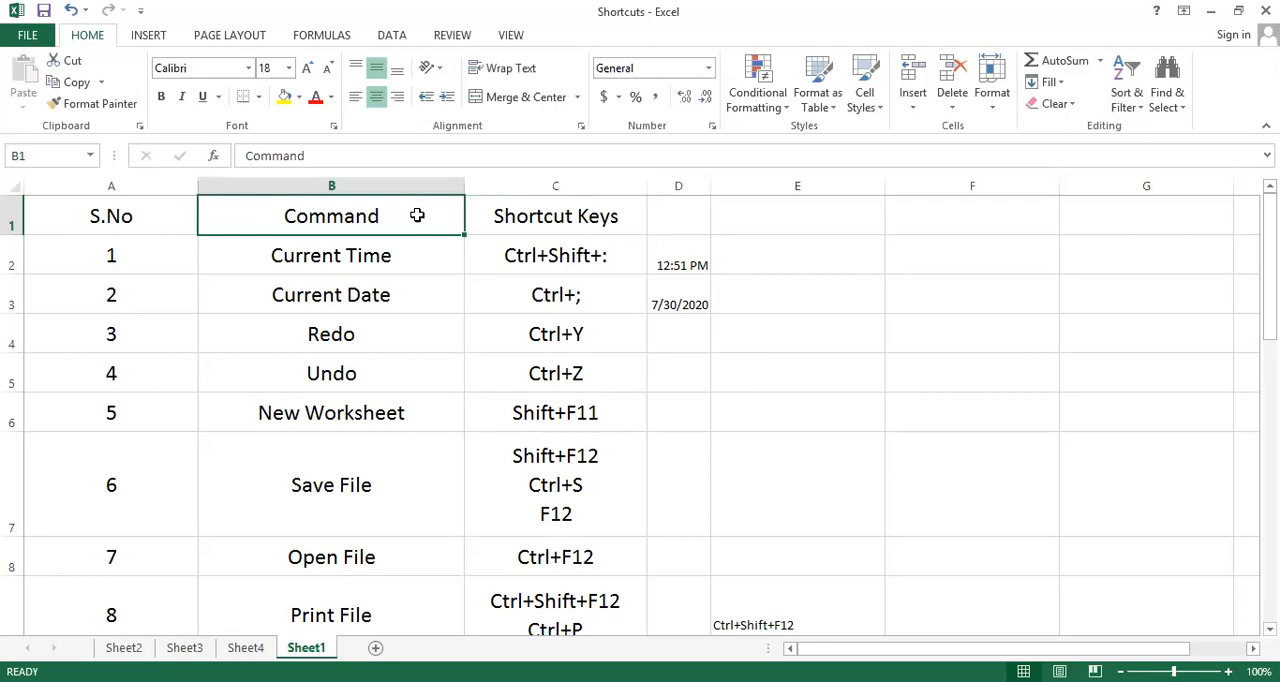
{"action": "key", "text": "ctrl+shift+l"}
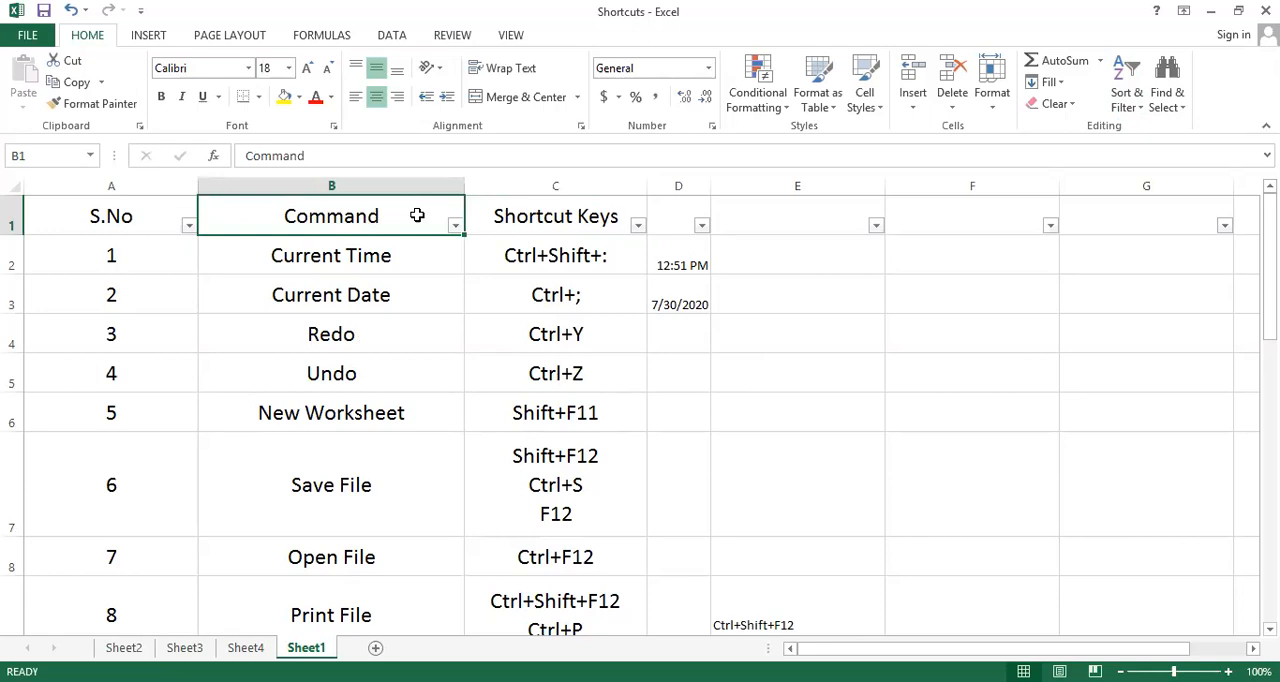
{"action": "key", "text": "ctrl+shift+l"}
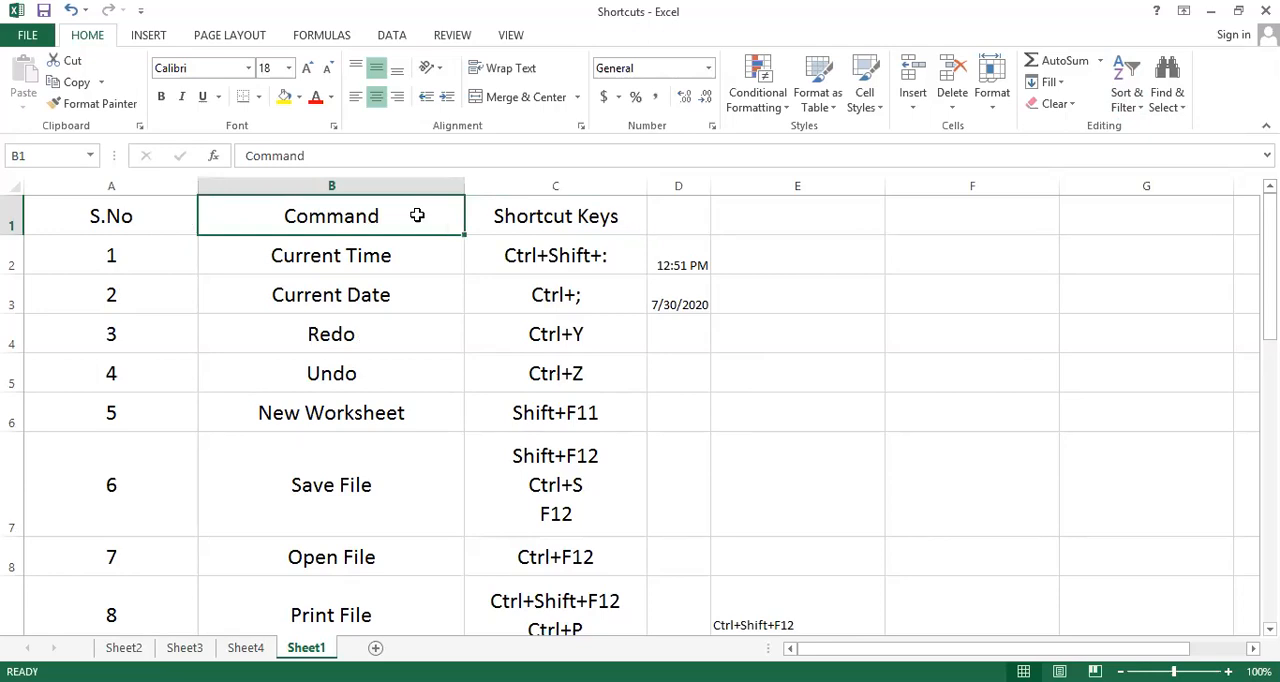